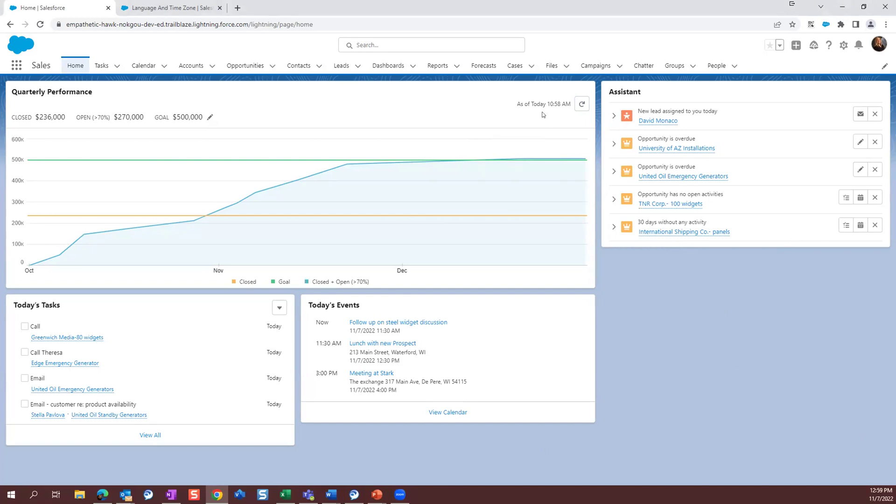
{"action": "left_click", "coordinate": [265, 26]}
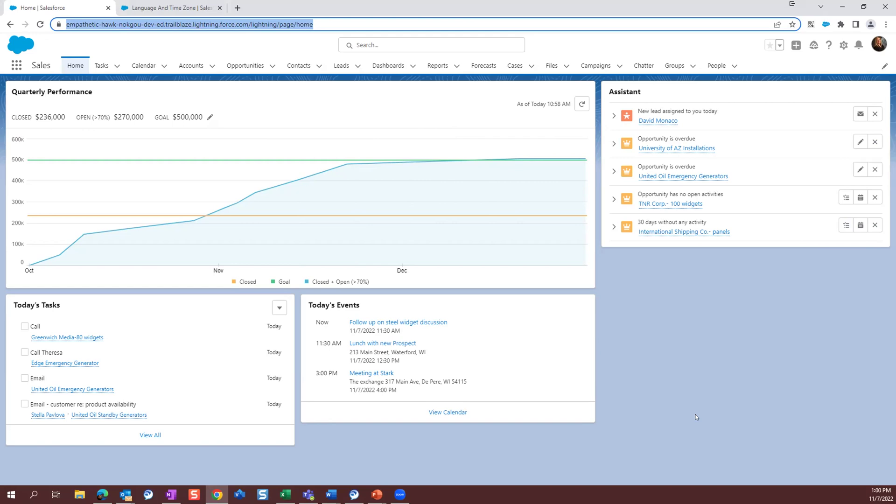
{"action": "left_click", "coordinate": [135, 42]}
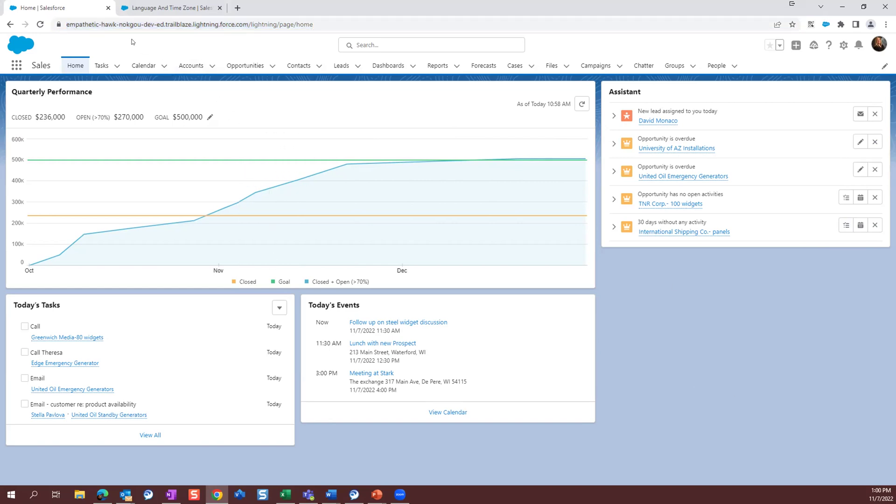
Step: Bring up the list of available apps and open the Sales app
{"action": "left_click_drag", "start_coordinate": [29, 60], "coordinate": [55, 63]}
{"action": "double_click", "coordinate": [36, 62]}
{"action": "left_click", "coordinate": [15, 65]}
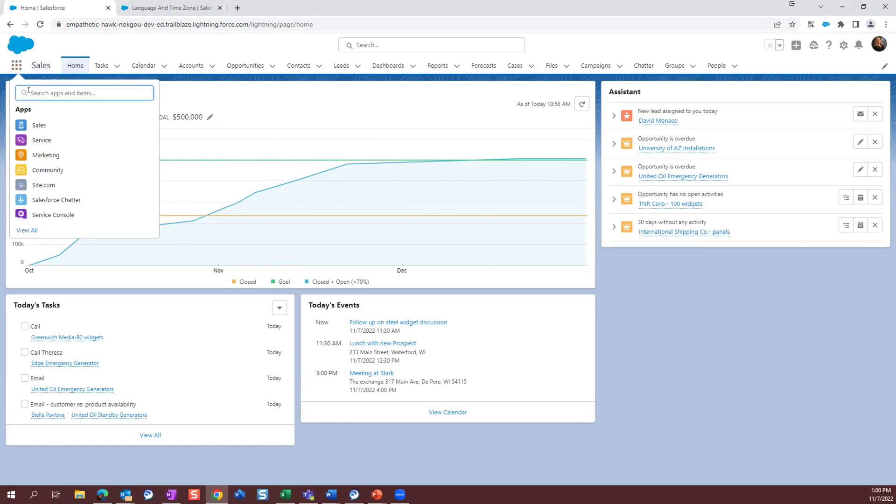
{"action": "left_click", "coordinate": [35, 126]}
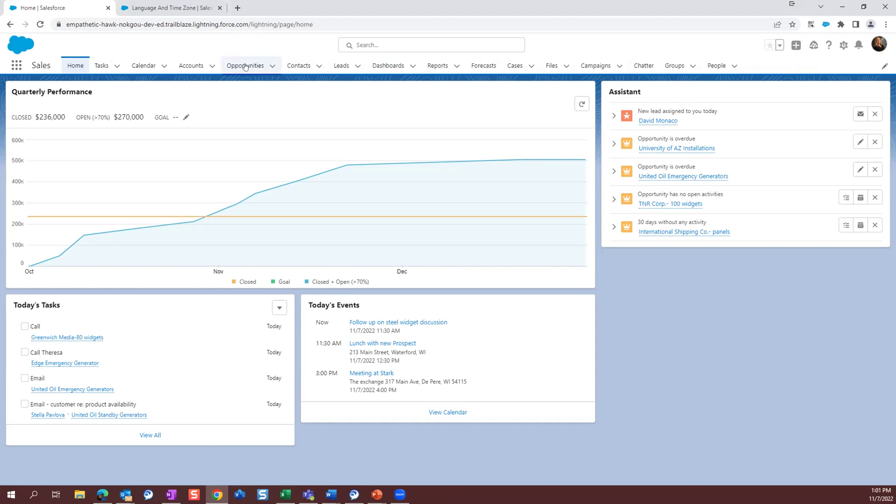
Step: Look over the saved favorites and the Log a Call form among the global actions, closing the form without saving
{"action": "left_click", "coordinate": [778, 46]}
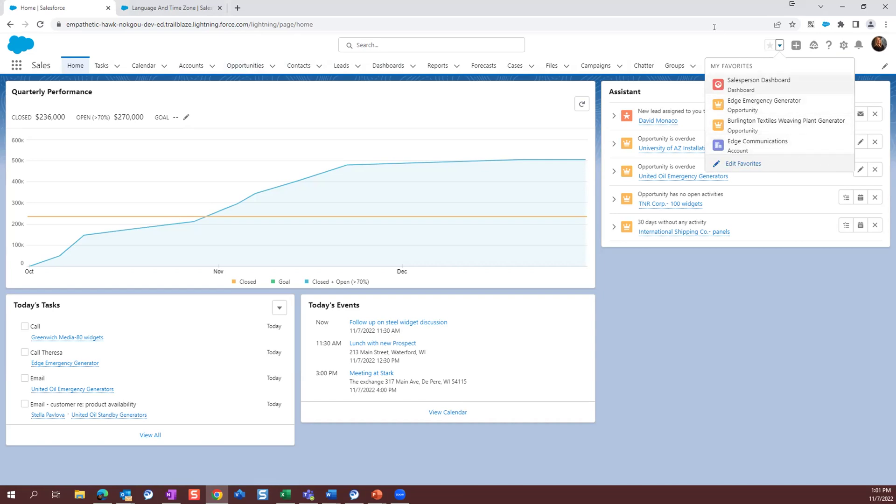
{"action": "left_click", "coordinate": [780, 44]}
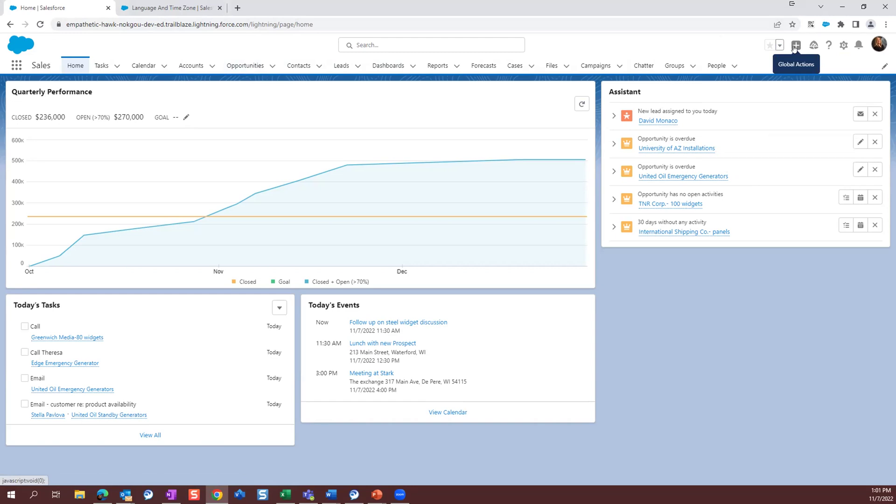
{"action": "left_click", "coordinate": [795, 47]}
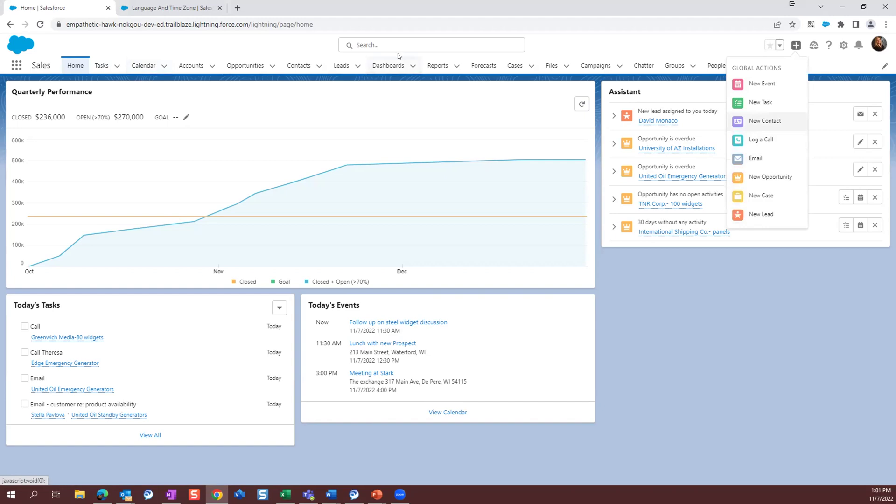
{"action": "left_click", "coordinate": [752, 140]}
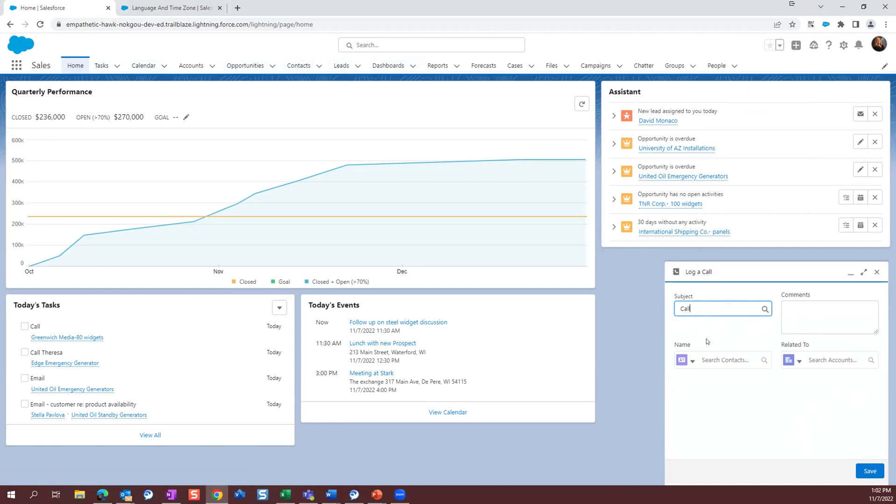
{"action": "left_click", "coordinate": [797, 312]}
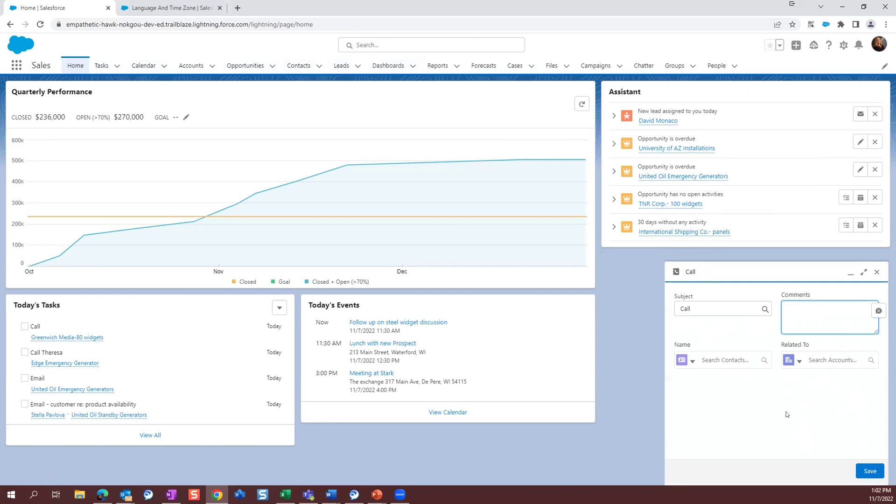
{"action": "left_click", "coordinate": [877, 272]}
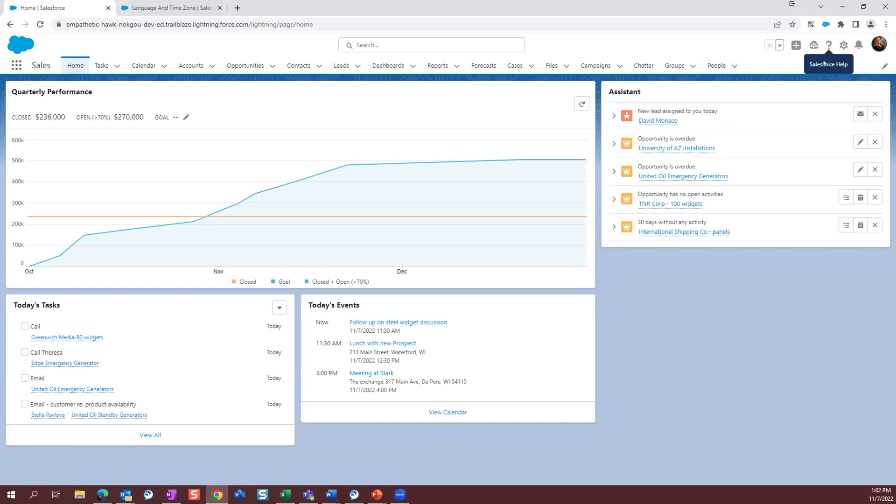
Step: View the user profile options and the Language & Time Zone personal settings, and return to the Home page
{"action": "left_click", "coordinate": [877, 44]}
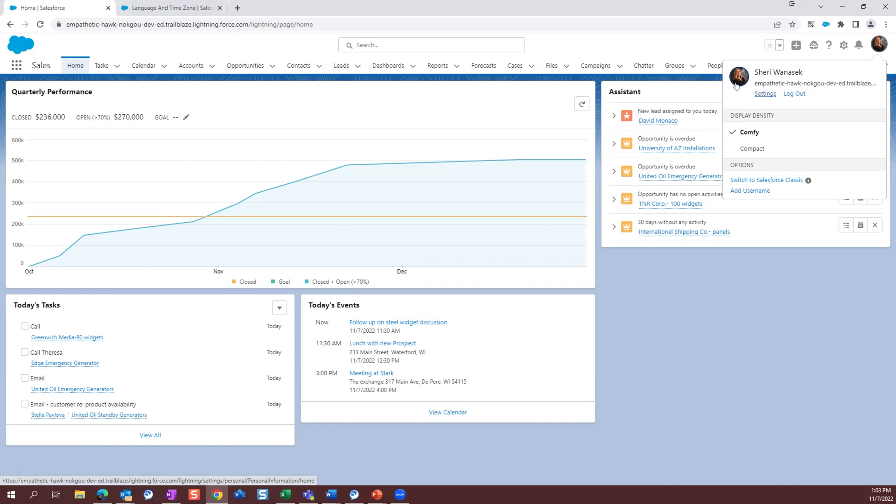
{"action": "left_click", "coordinate": [151, 6]}
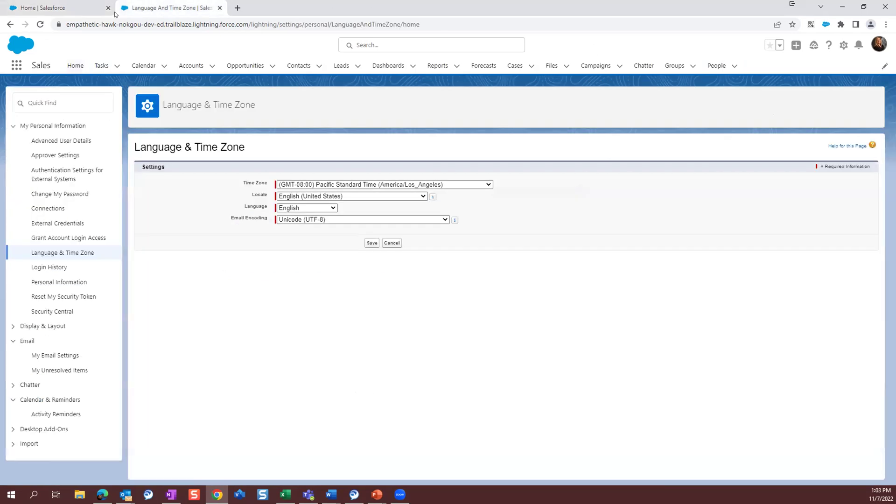
{"action": "left_click", "coordinate": [29, 102]}
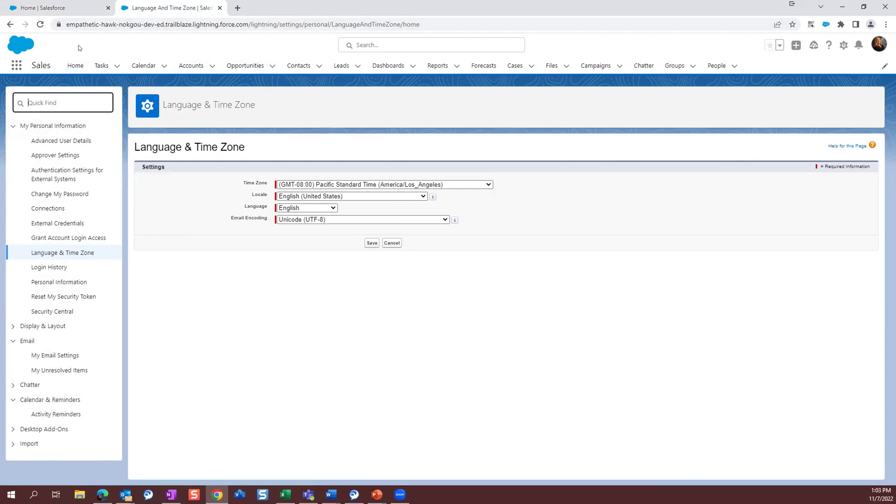
{"action": "left_click", "coordinate": [70, 67]}
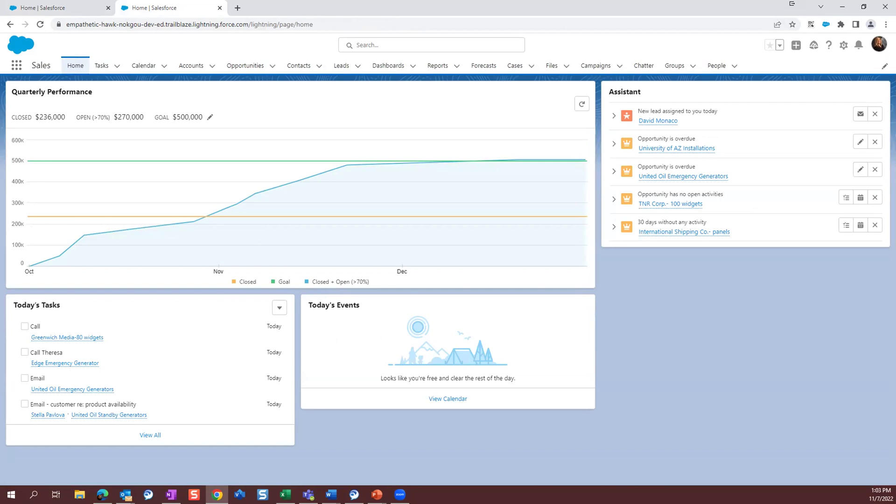
Step: Examine the Quarterly Performance chart and its closed amount, and check which opportunity closes on 11/22/2022
{"action": "key", "text": "alt+Tab"}
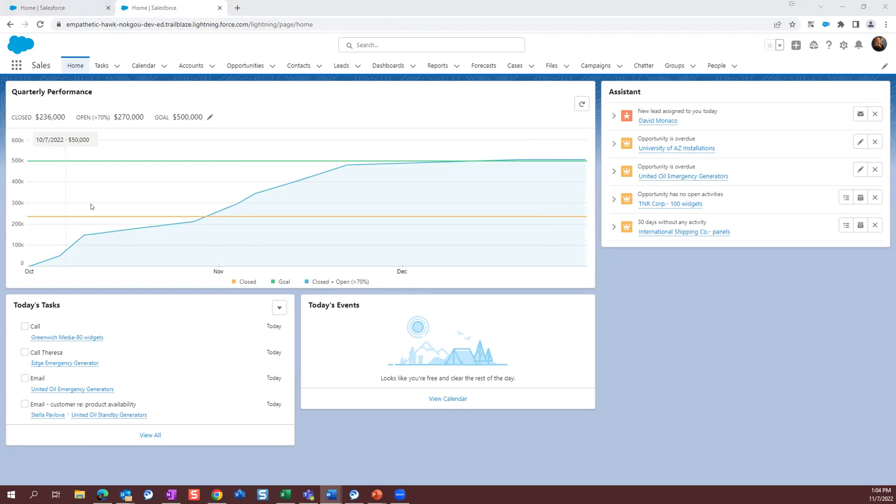
{"action": "left_click", "coordinate": [9, 88]}
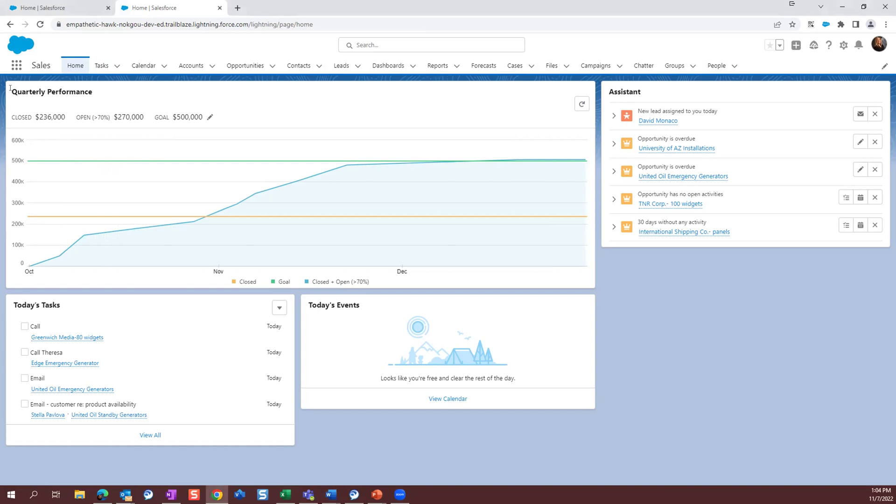
{"action": "left_click_drag", "start_coordinate": [10, 88], "coordinate": [94, 94]}
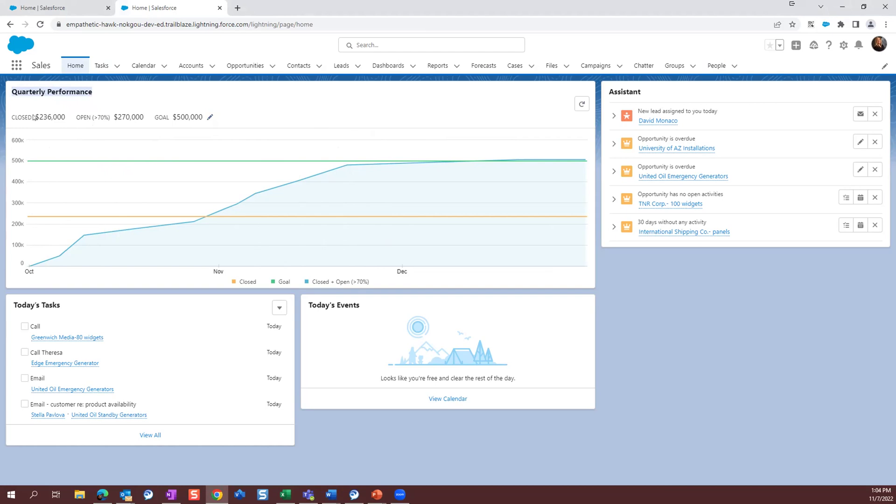
{"action": "left_click_drag", "start_coordinate": [36, 117], "coordinate": [63, 117]}
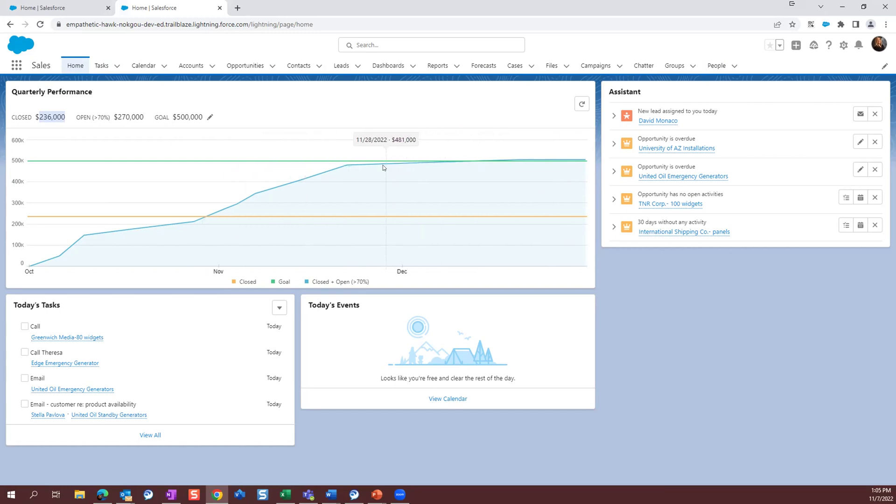
{"action": "left_click", "coordinate": [348, 165]}
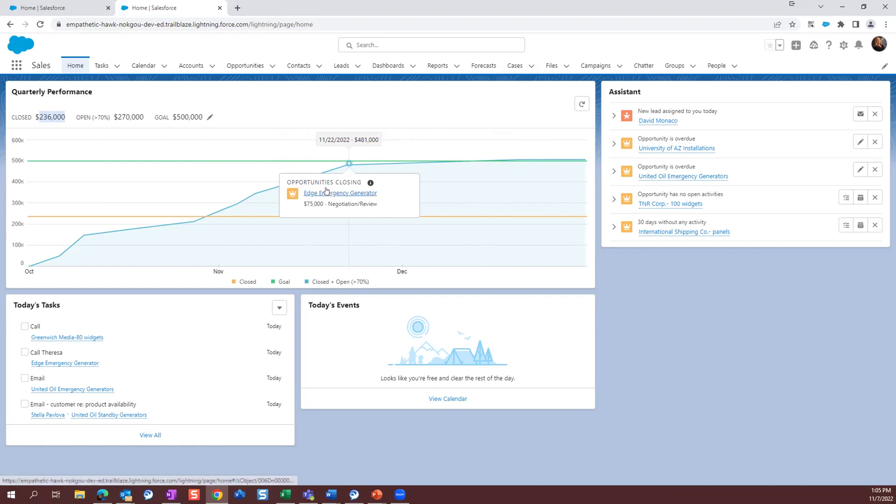
{"action": "left_click", "coordinate": [435, 99]}
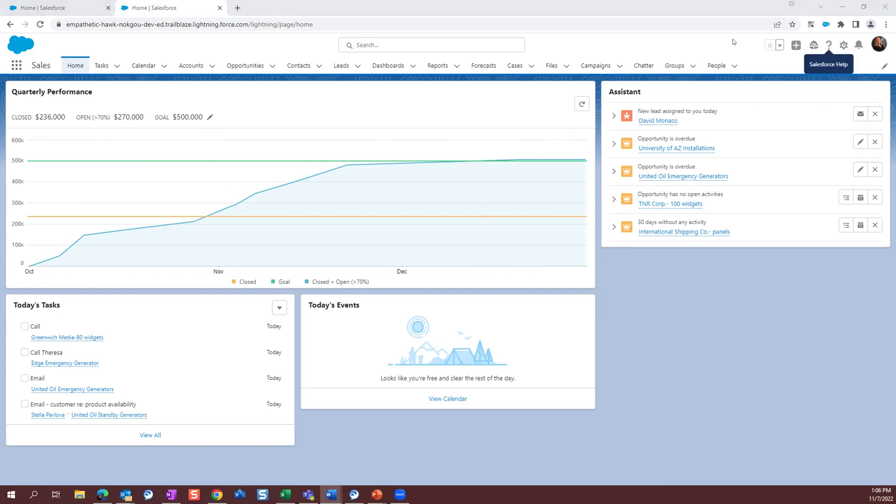
Step: Preview the newly assigned lead's details in the Assistant and dismiss its notification
{"action": "double_click", "coordinate": [647, 92]}
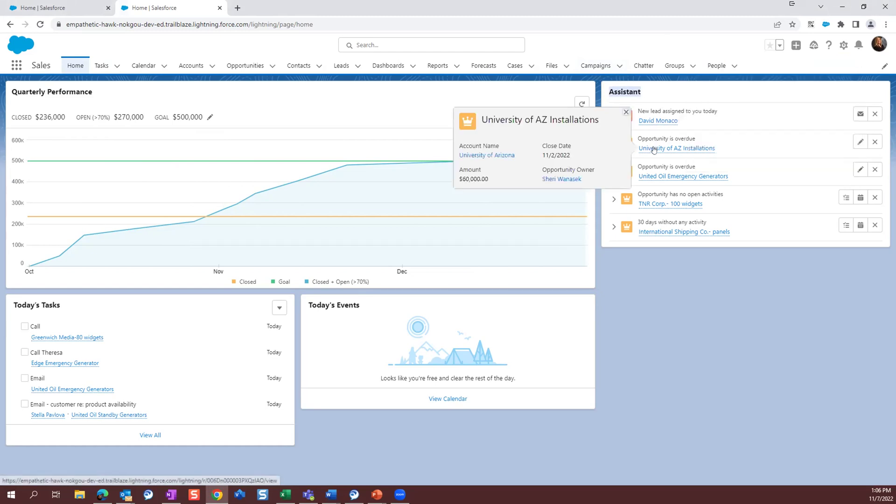
{"action": "left_click", "coordinate": [750, 349]}
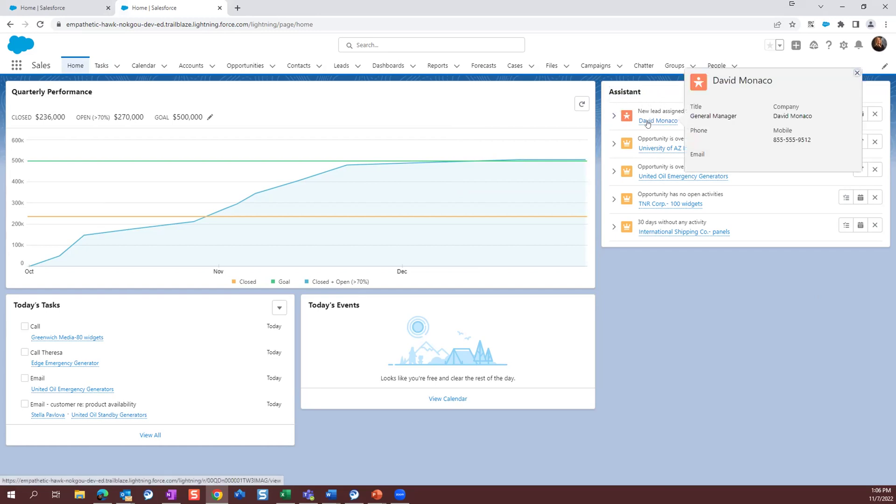
{"action": "mouse_move", "coordinate": [646, 123]}
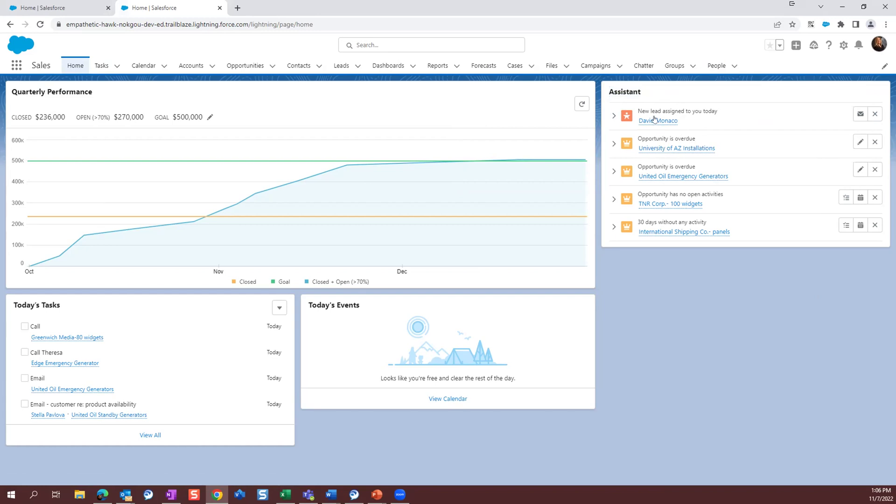
{"action": "left_click", "coordinate": [874, 114]}
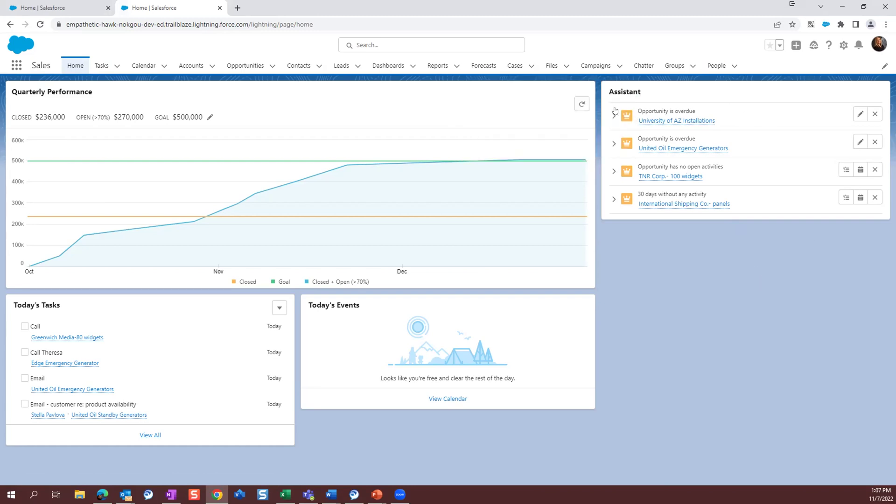
Step: Review the Assistant details of the overdue University of AZ Installations opportunity and the TNR Corp.- 100 widgets opportunity, collapsing each one
{"action": "left_click", "coordinate": [613, 116]}
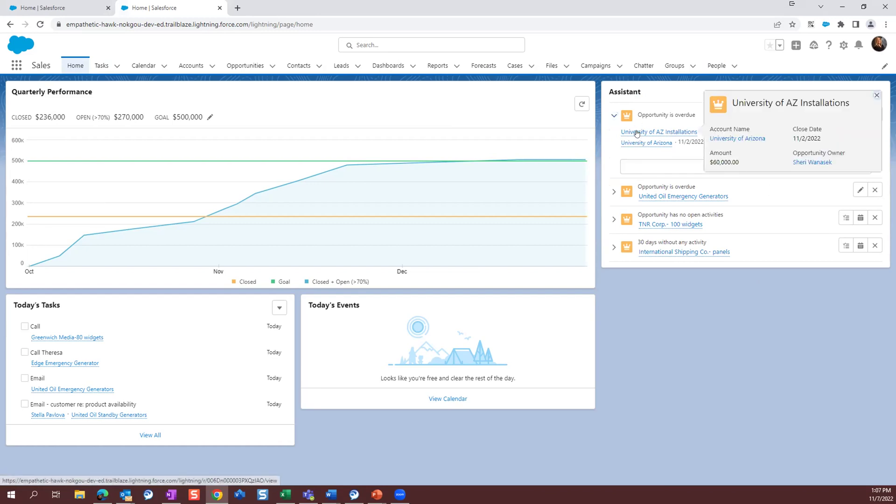
{"action": "left_click", "coordinate": [611, 117]}
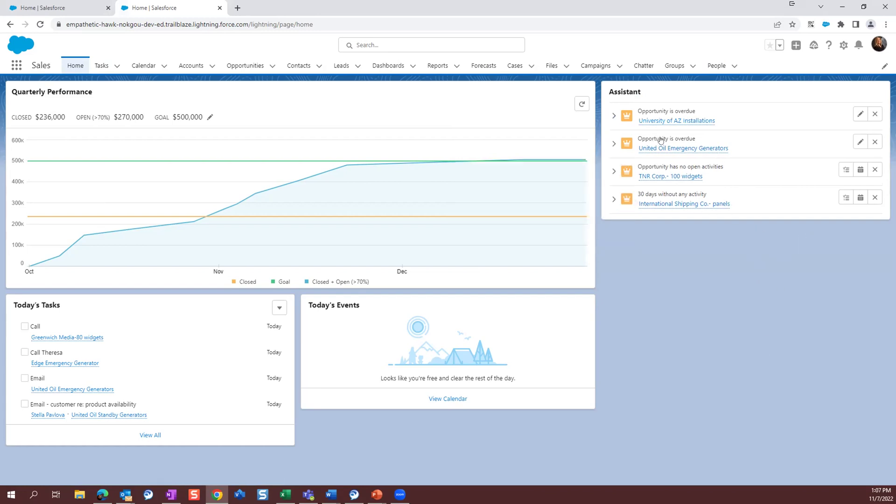
{"action": "mouse_move", "coordinate": [671, 148]}
{"action": "mouse_move", "coordinate": [661, 178]}
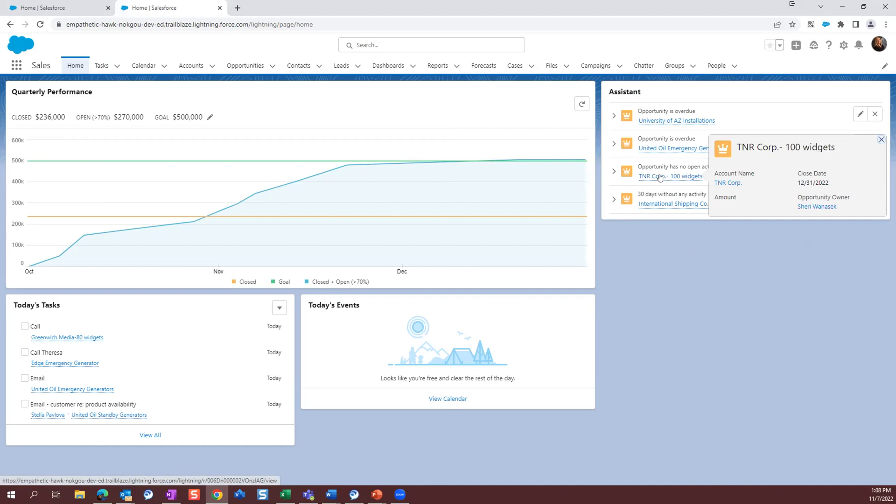
{"action": "left_click", "coordinate": [613, 172]}
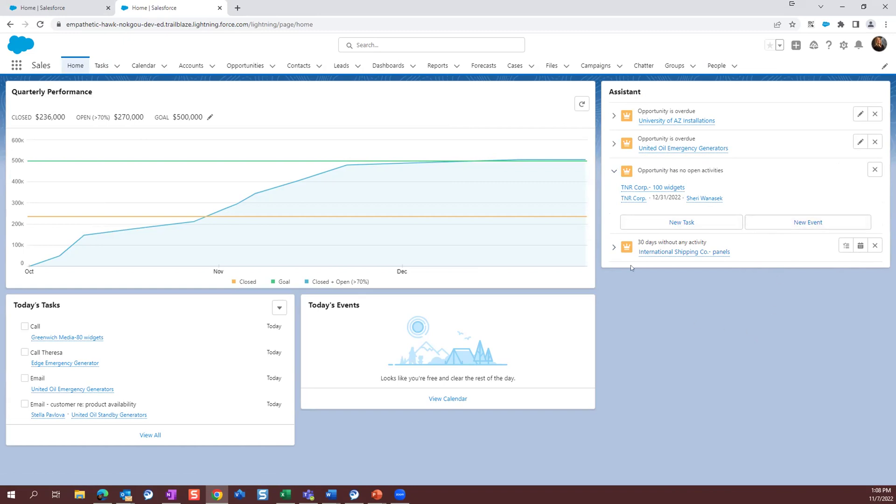
{"action": "left_click", "coordinate": [613, 171]}
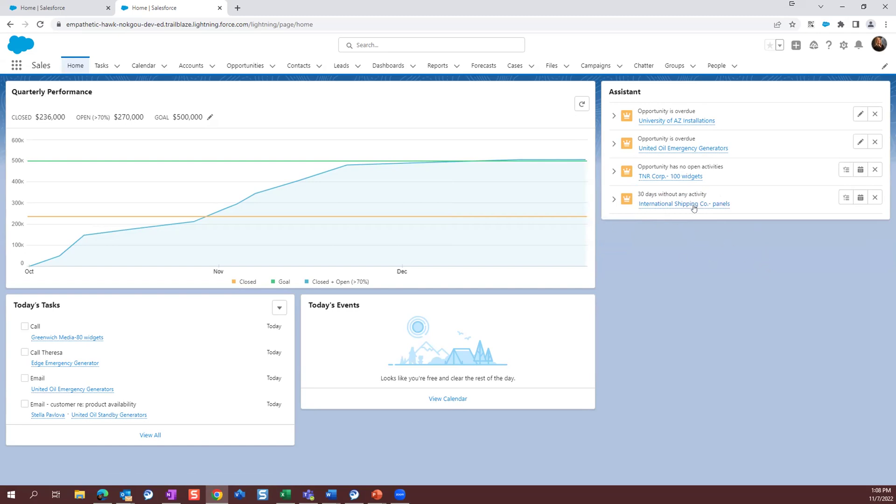
Step: Create a task for the International Shipping Co.- panels opportunity with the subject "Call and follow up with client" and due date 11/8/2022
{"action": "mouse_move", "coordinate": [694, 208]}
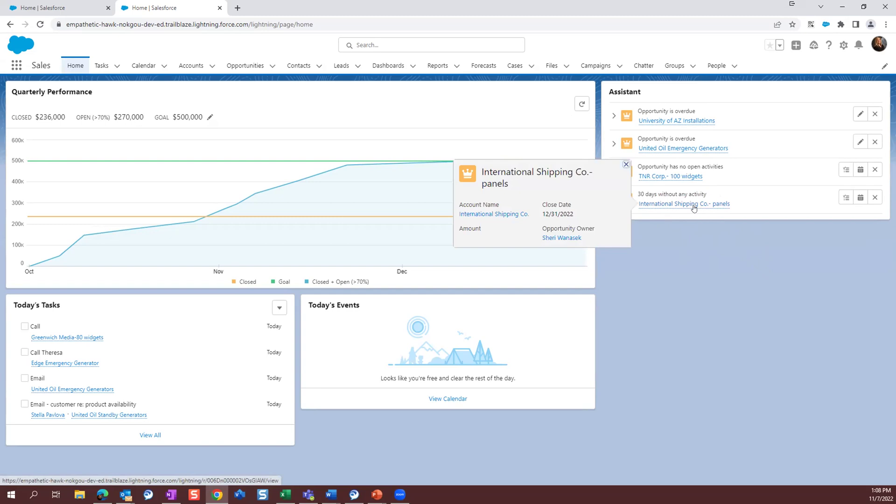
{"action": "left_click", "coordinate": [843, 198]}
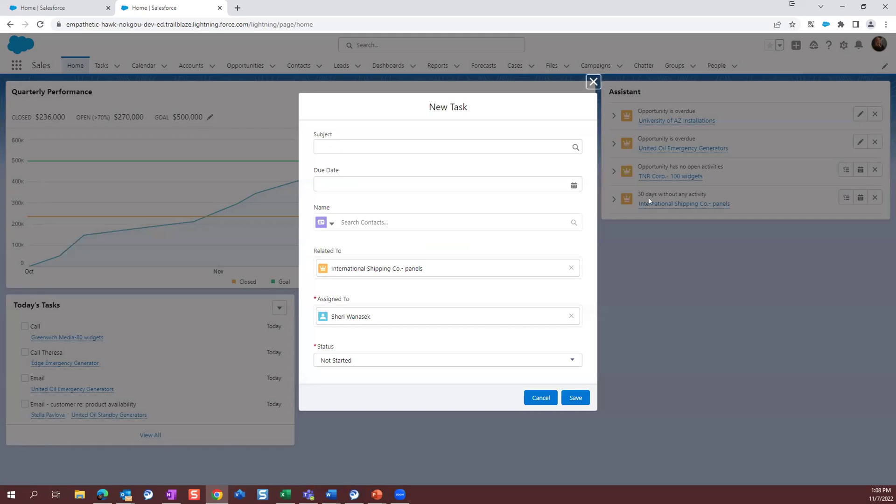
{"action": "left_click", "coordinate": [344, 146]}
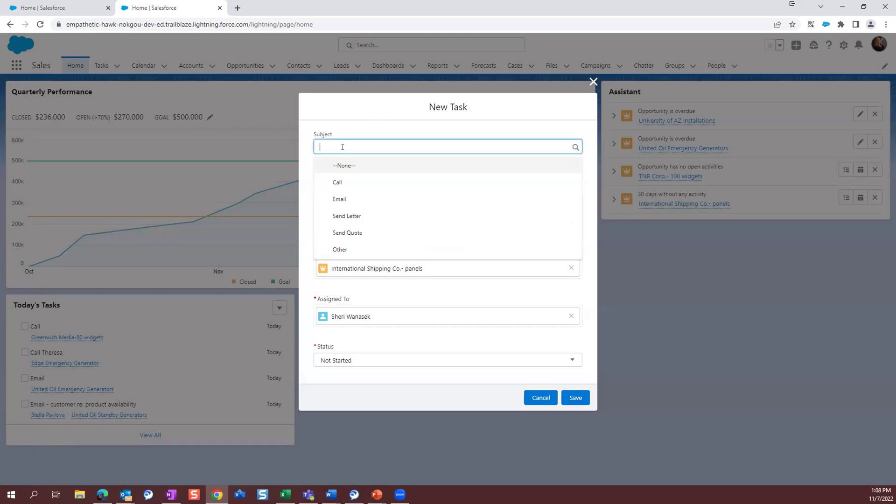
{"action": "type", "text": "Call"}
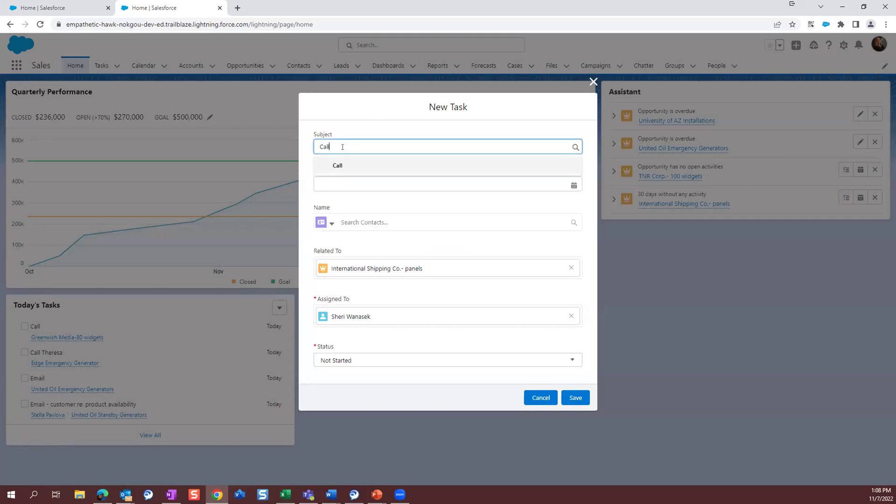
{"action": "type", "text": " and follow up with client"}
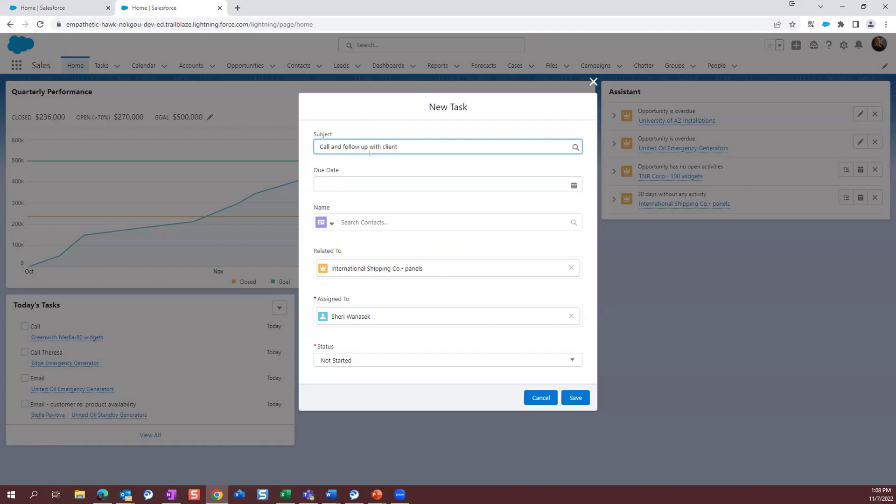
{"action": "left_click", "coordinate": [573, 185]}
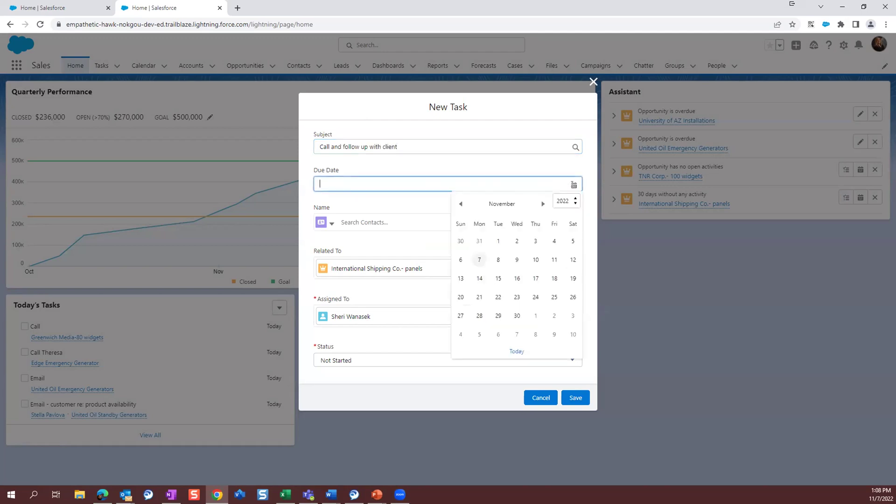
{"action": "left_click", "coordinate": [498, 260]}
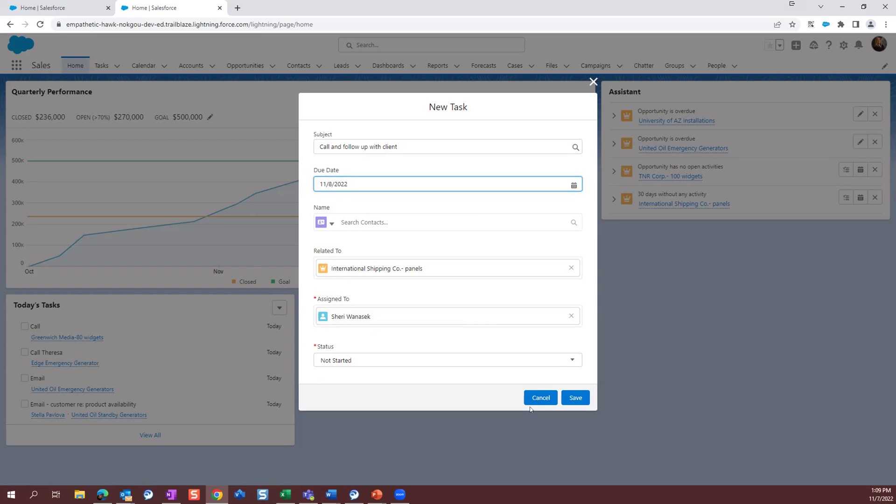
{"action": "left_click", "coordinate": [576, 397]}
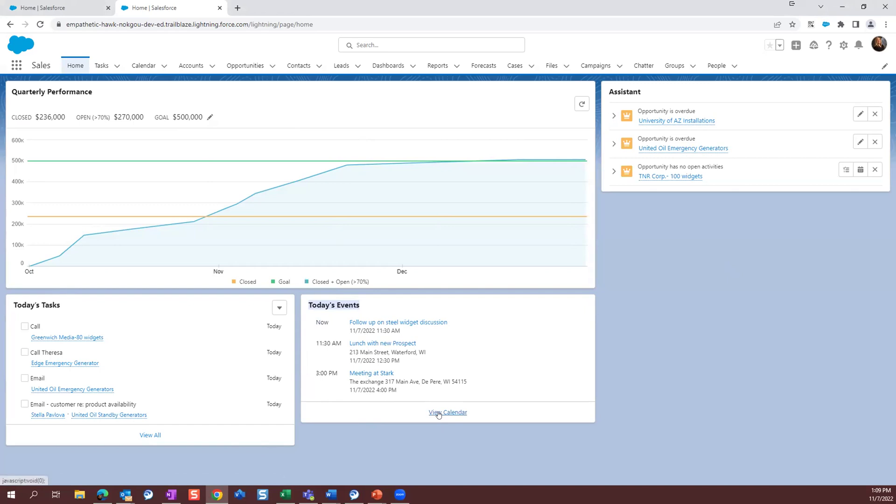
Step: View the details of today's Meeting at Stark event and return to the Home page
{"action": "left_click", "coordinate": [371, 374]}
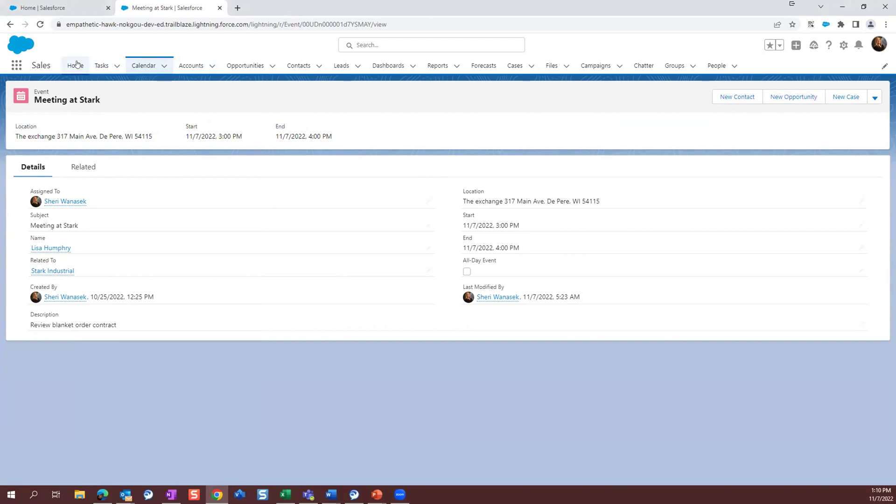
{"action": "left_click", "coordinate": [66, 70]}
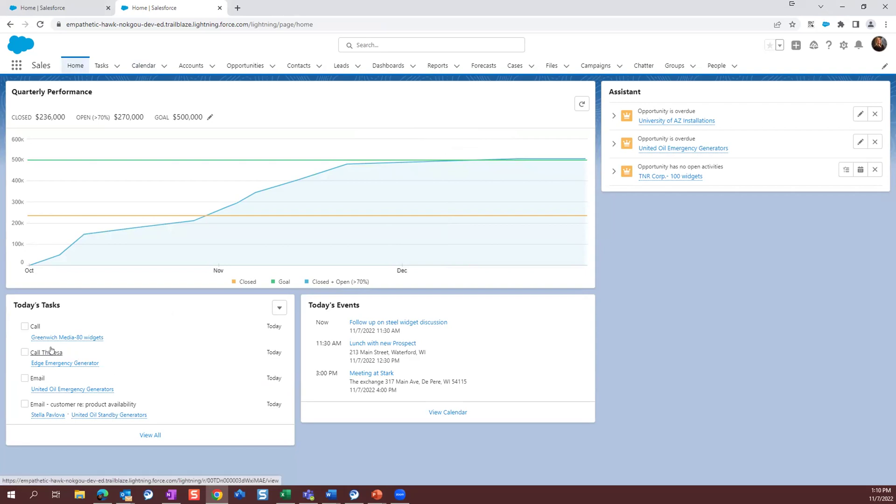
Step: Preview the Greenwich Media-80 widgets opportunity in Today's Tasks and mark the call task for Edge Emergency Generator as completed
{"action": "mouse_move", "coordinate": [33, 339]}
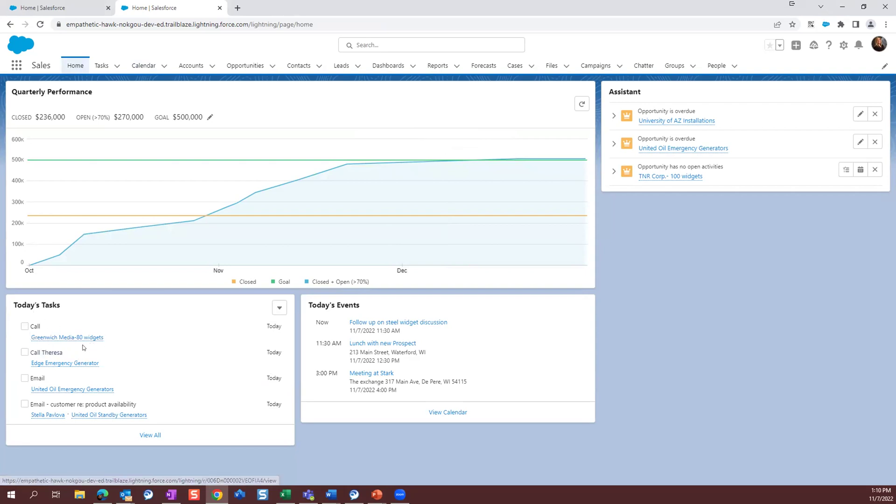
{"action": "mouse_move", "coordinate": [66, 342]}
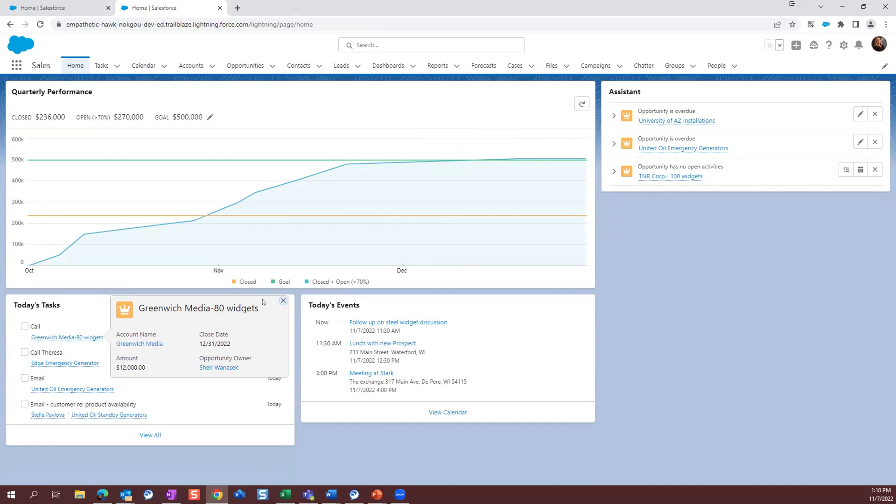
{"action": "left_click", "coordinate": [283, 301]}
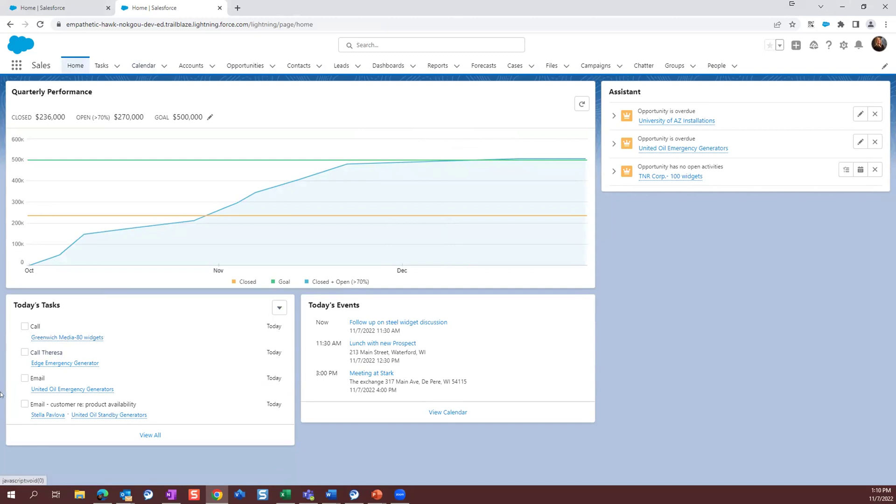
{"action": "mouse_move", "coordinate": [36, 365]}
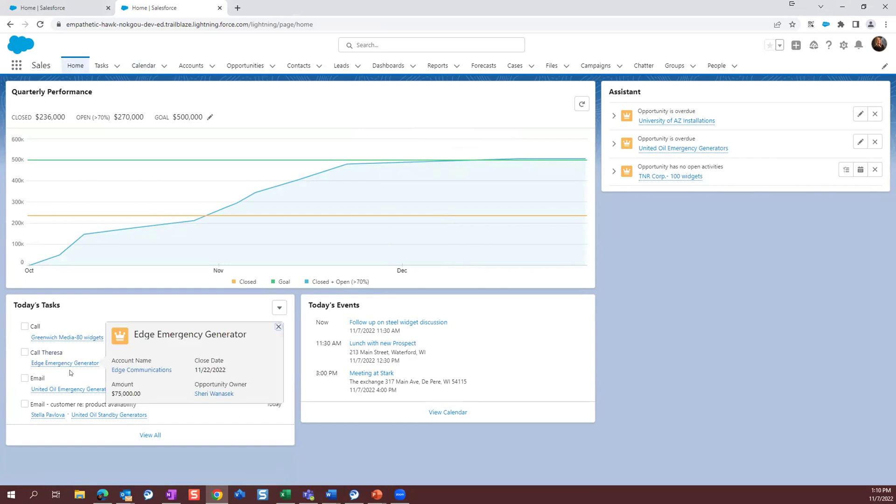
{"action": "left_click", "coordinate": [24, 354]}
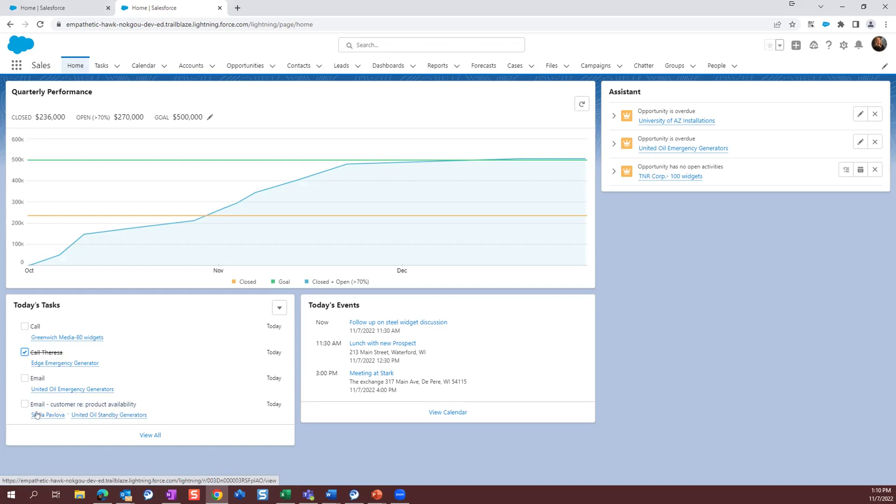
{"action": "mouse_move", "coordinate": [37, 416]}
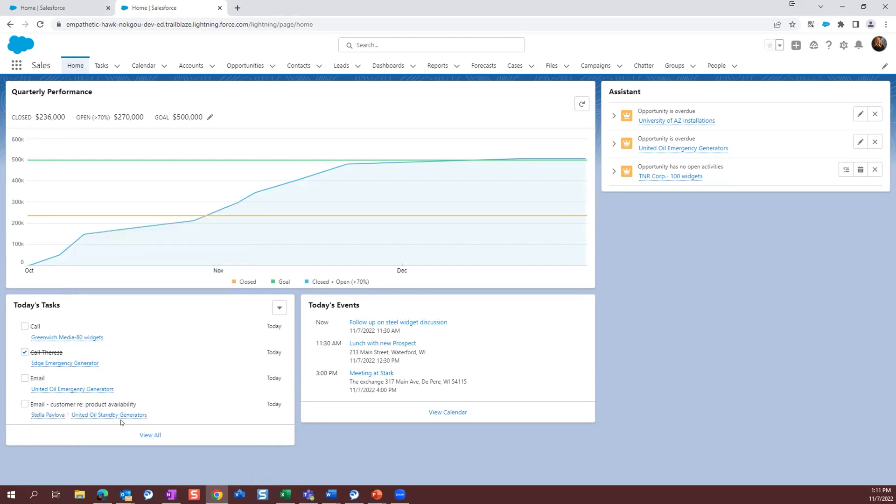
{"action": "mouse_move", "coordinate": [107, 417]}
Step: Search all records for "edge" and review the matching accounts, opportunities, contacts and events
{"action": "left_click", "coordinate": [362, 41]}
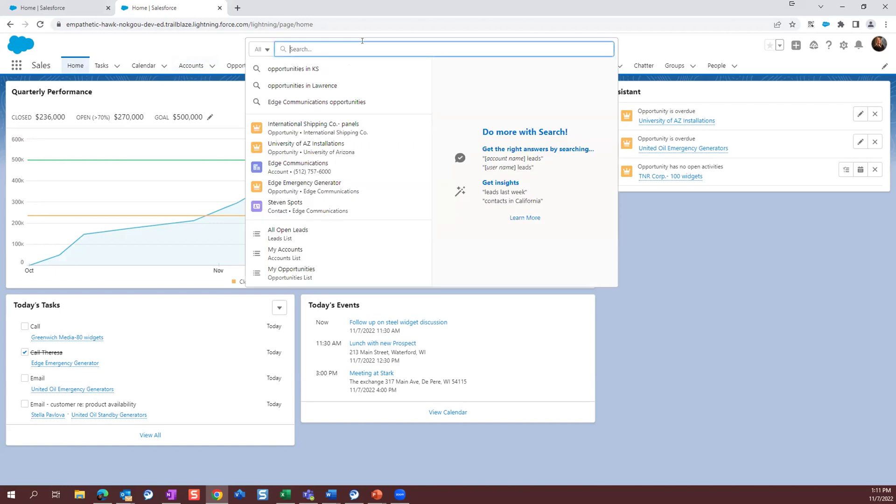
{"action": "type", "text": "edge"}
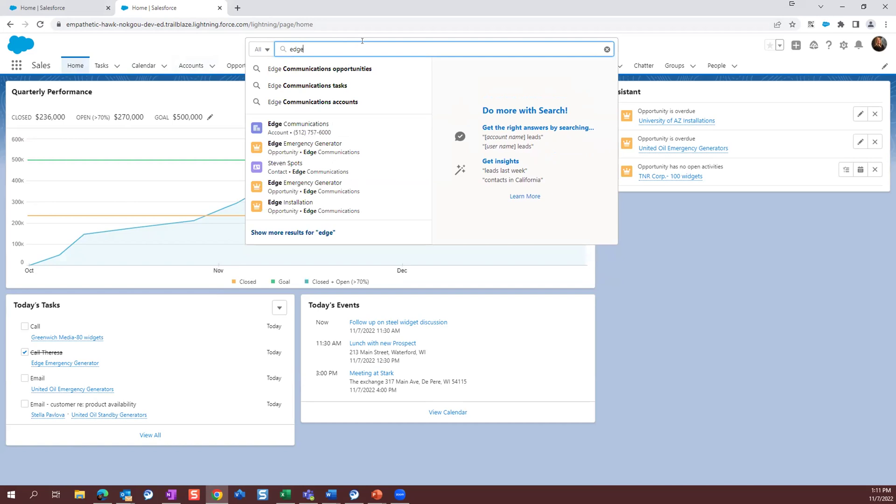
{"action": "key", "text": "Return"}
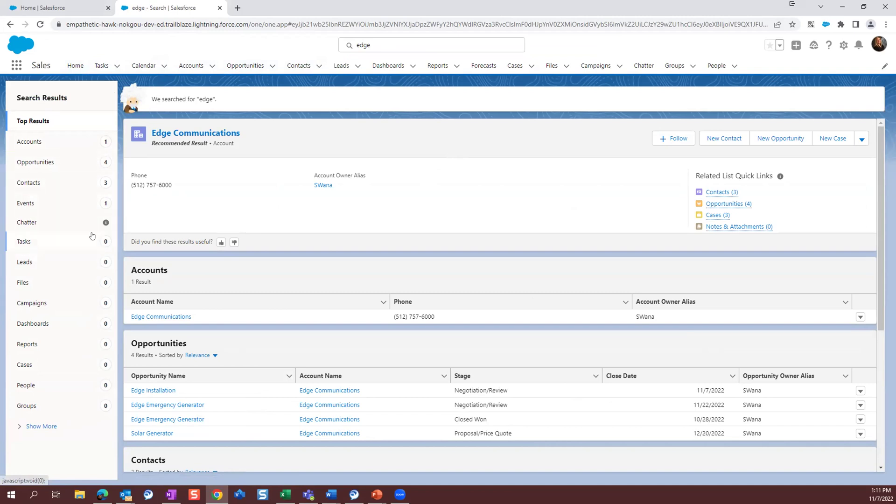
{"action": "scroll", "coordinate": [309, 211], "scroll_direction": "down", "scroll_amount": 4}
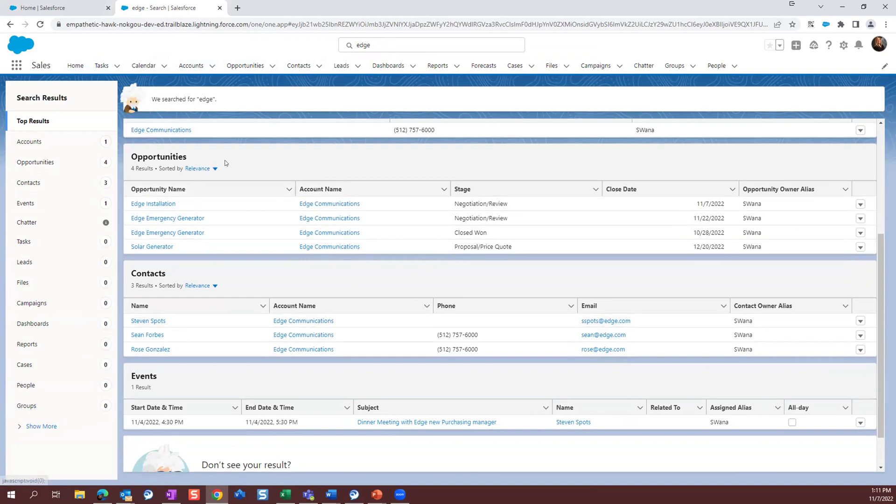
{"action": "scroll", "coordinate": [234, 161], "scroll_direction": "down", "scroll_amount": 1}
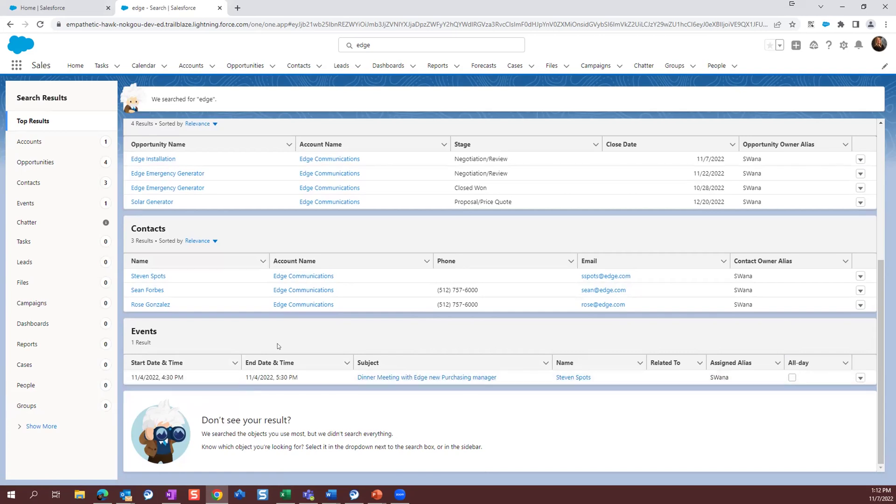
{"action": "scroll", "coordinate": [277, 344], "scroll_direction": "up", "scroll_amount": 1}
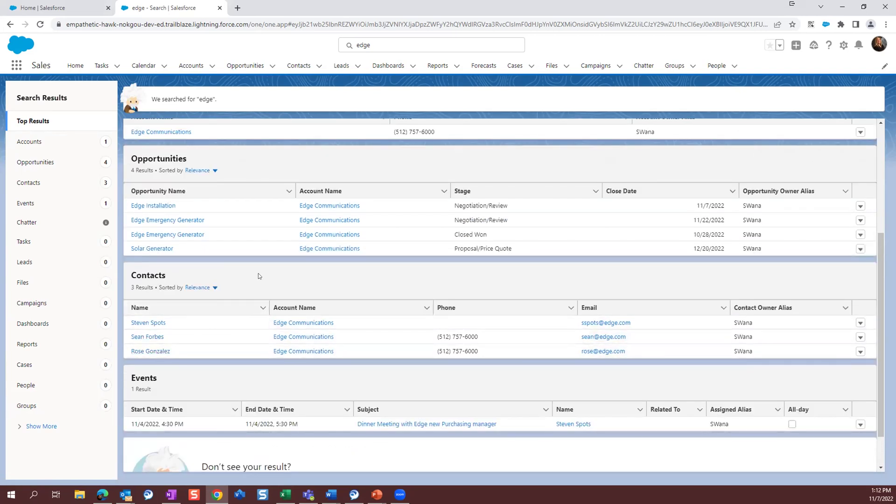
{"action": "scroll", "coordinate": [259, 273], "scroll_direction": "up", "scroll_amount": 2}
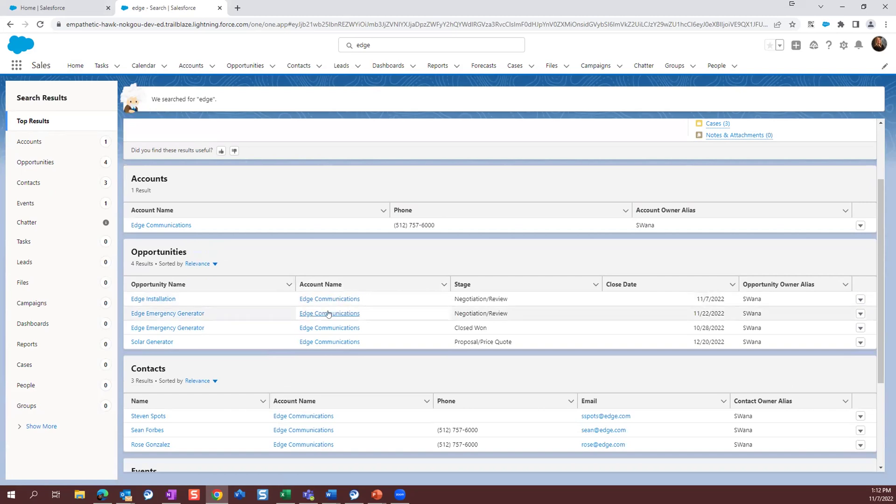
{"action": "scroll", "coordinate": [331, 265], "scroll_direction": "up", "scroll_amount": 2}
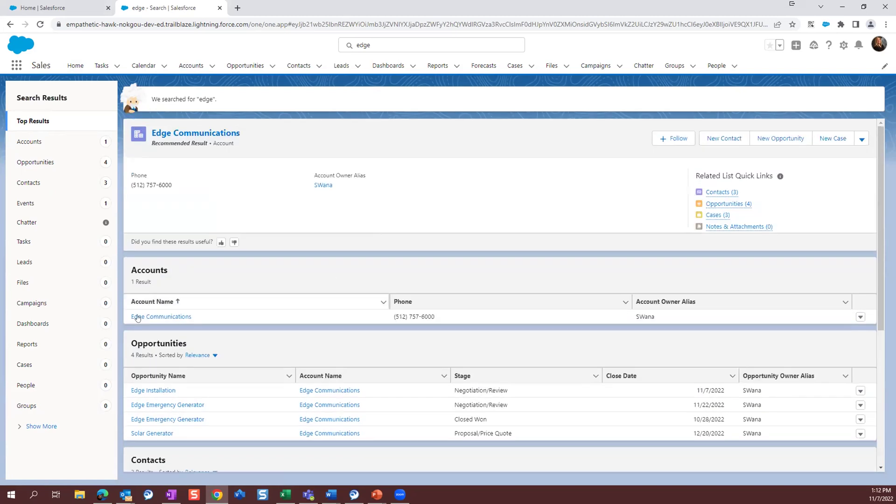
Step: Open the Edge Communications account and examine its details and the Open Opportunity Pipeline chart
{"action": "left_click", "coordinate": [149, 317]}
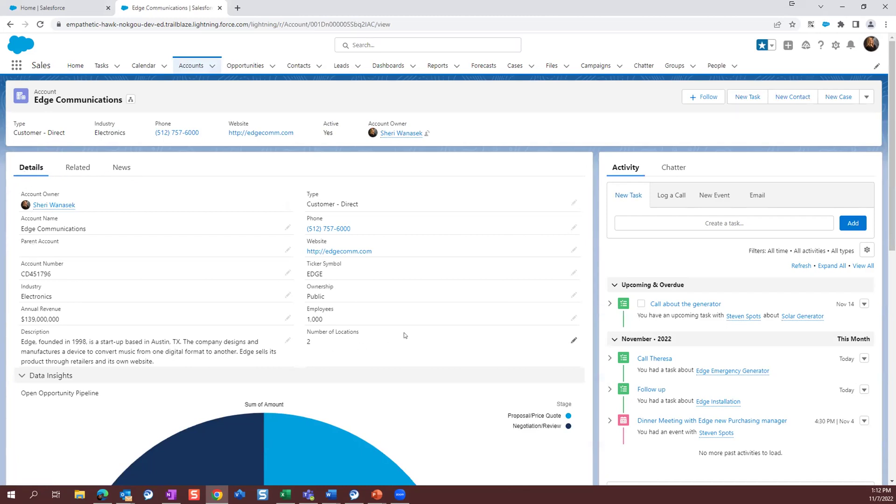
{"action": "scroll", "coordinate": [405, 335], "scroll_direction": "down", "scroll_amount": 4}
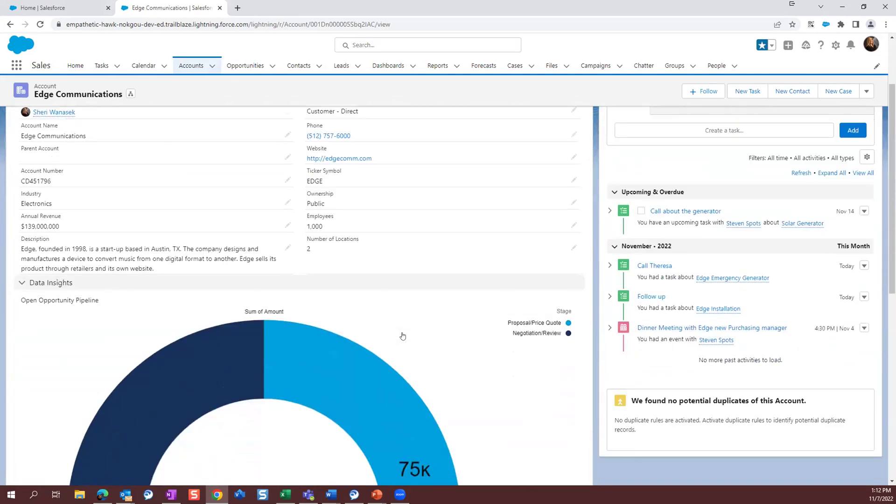
{"action": "scroll", "coordinate": [403, 336], "scroll_direction": "down", "scroll_amount": 1}
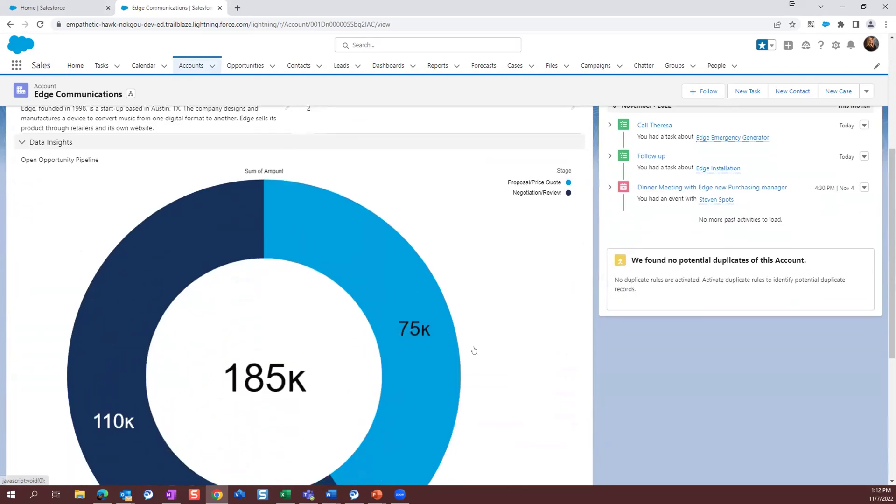
{"action": "left_click_drag", "start_coordinate": [19, 161], "coordinate": [107, 160]}
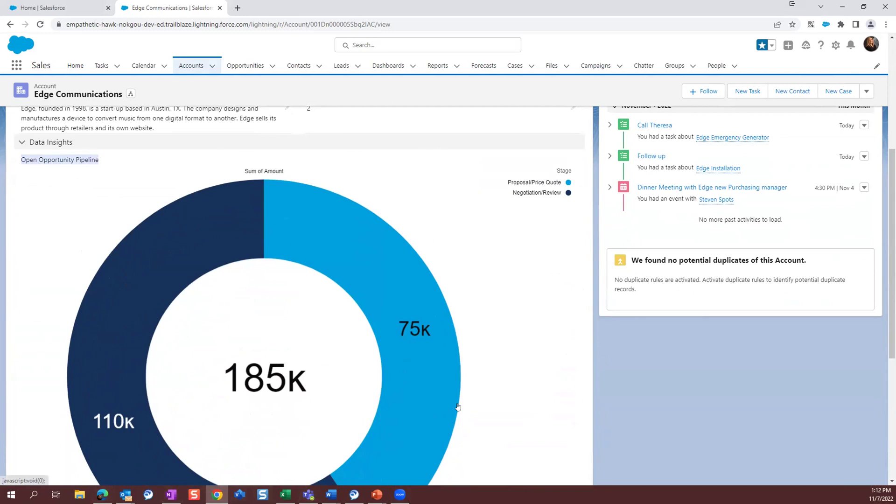
{"action": "scroll", "coordinate": [513, 332], "scroll_direction": "up", "scroll_amount": 2}
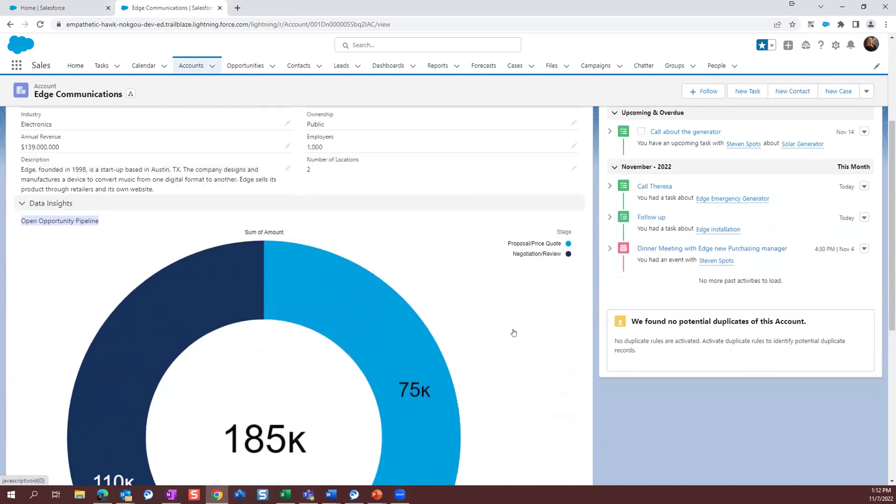
{"action": "scroll", "coordinate": [514, 333], "scroll_direction": "down", "scroll_amount": 2}
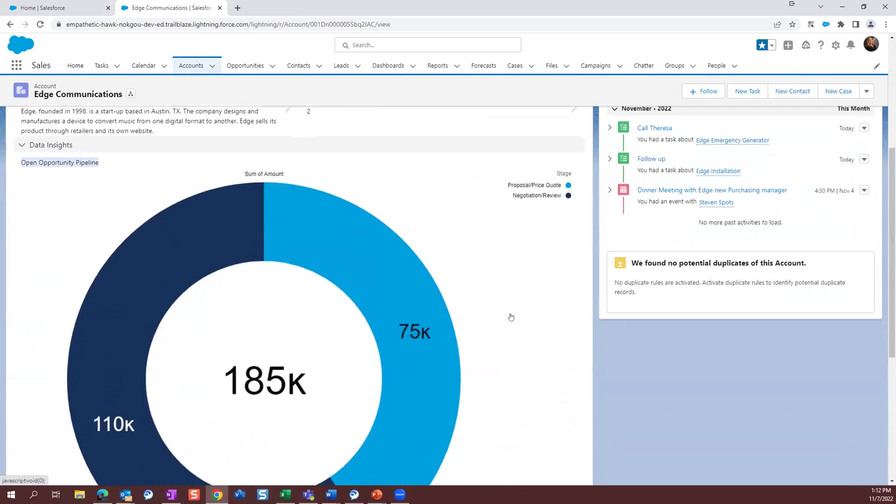
{"action": "scroll", "coordinate": [514, 326], "scroll_direction": "up", "scroll_amount": 3}
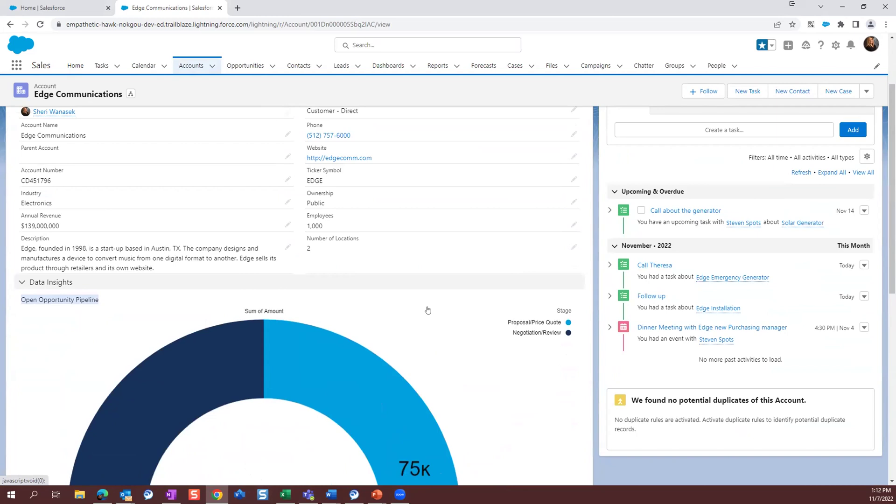
{"action": "scroll", "coordinate": [428, 312], "scroll_direction": "down", "scroll_amount": 3}
{"action": "scroll", "coordinate": [499, 309], "scroll_direction": "up", "scroll_amount": 5}
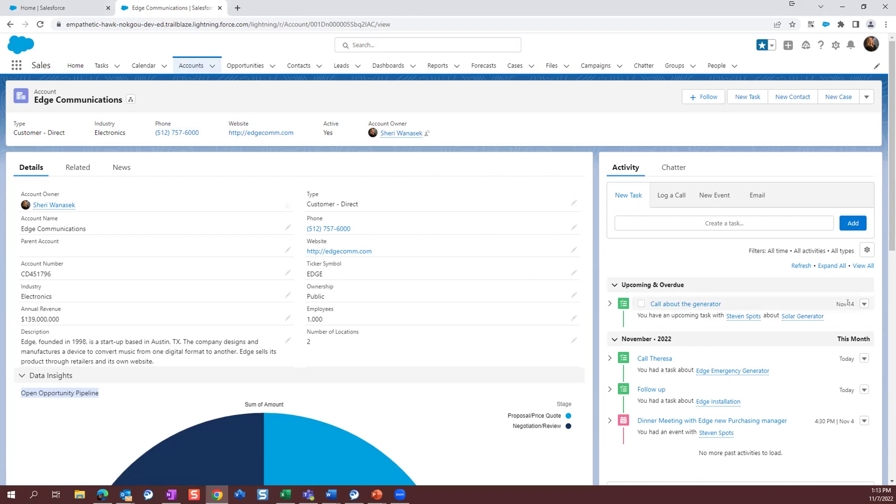
Step: Review the upcoming and past tasks and events in the Edge Communications account's activity timeline
{"action": "scroll", "coordinate": [664, 367], "scroll_direction": "down", "scroll_amount": 2}
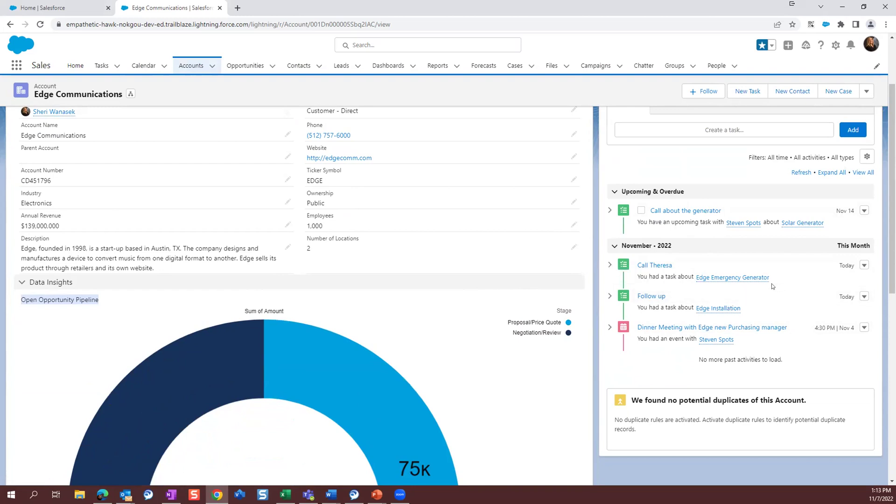
{"action": "mouse_move", "coordinate": [729, 281]}
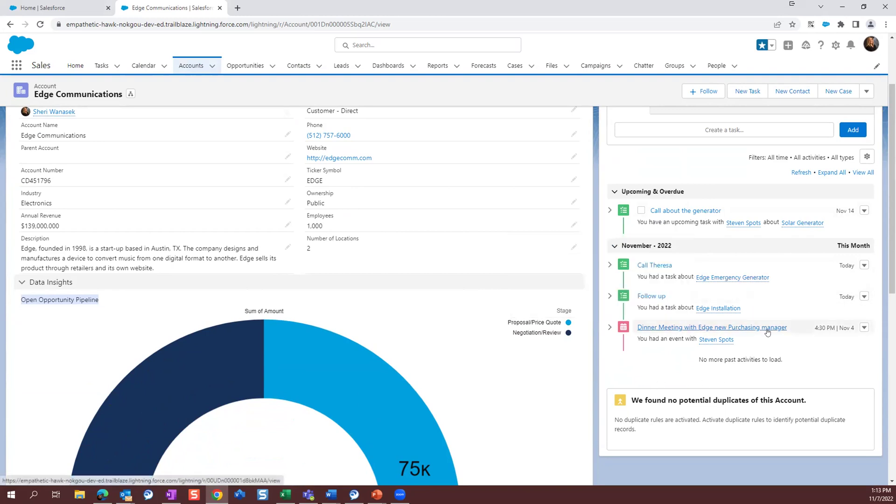
{"action": "scroll", "coordinate": [769, 329], "scroll_direction": "up", "scroll_amount": 2}
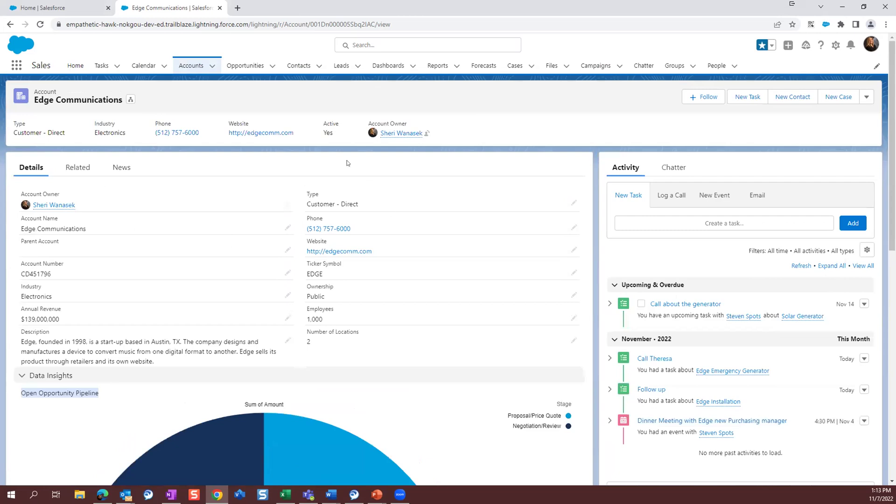
Step: Review the Edge Communications account's related records and preview its contacts and opportunities lists through the quick links
{"action": "left_click", "coordinate": [74, 169]}
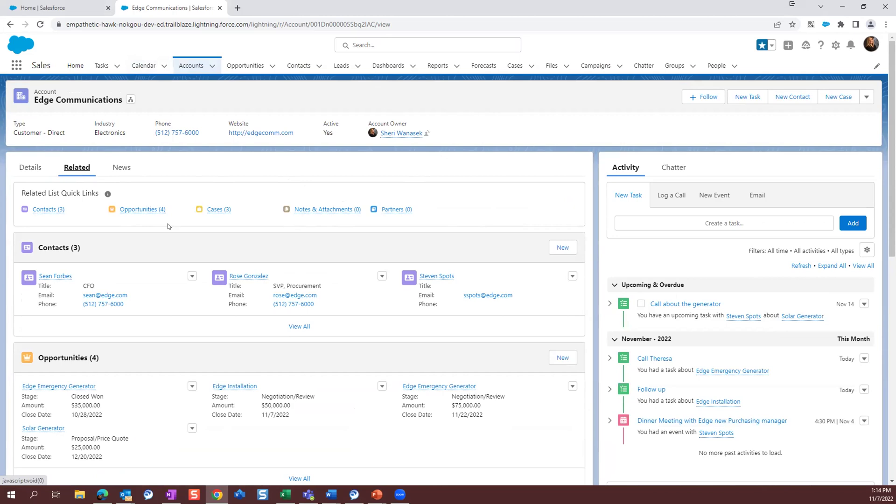
{"action": "scroll", "coordinate": [167, 223], "scroll_direction": "down", "scroll_amount": 1}
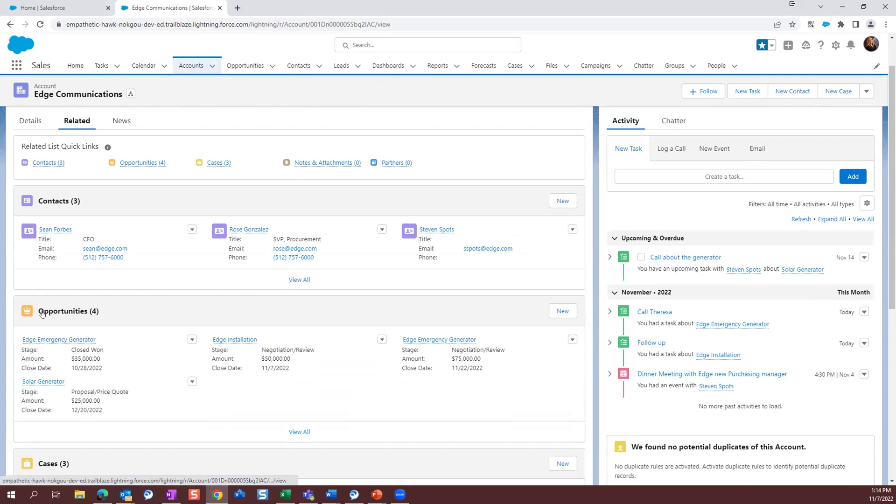
{"action": "scroll", "coordinate": [56, 349], "scroll_direction": "down", "scroll_amount": 3}
{"action": "scroll", "coordinate": [95, 399], "scroll_direction": "up", "scroll_amount": 4}
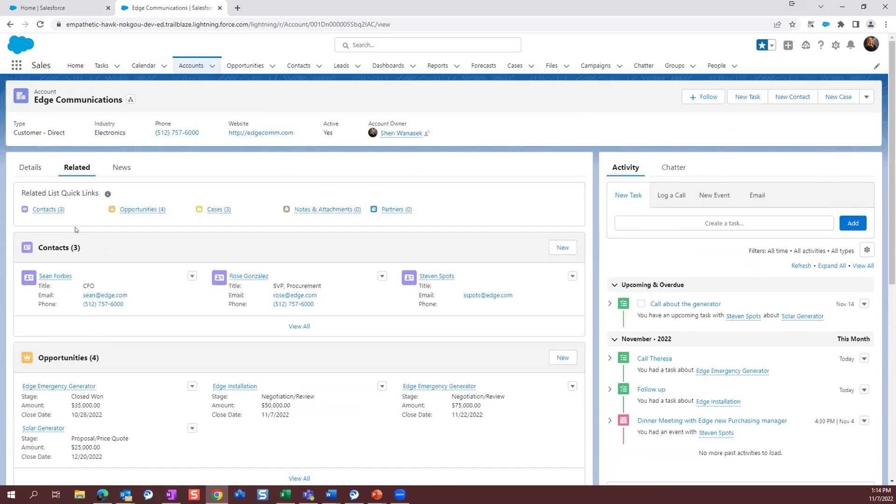
{"action": "mouse_move", "coordinate": [41, 211]}
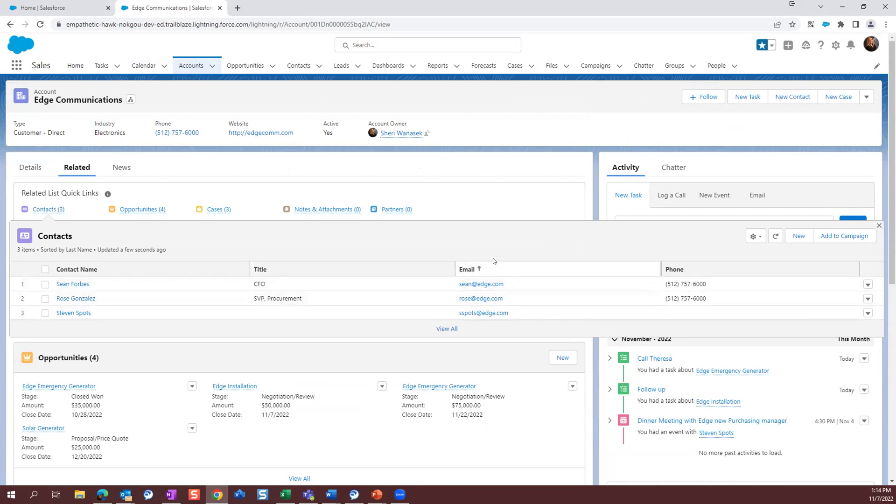
{"action": "mouse_move", "coordinate": [138, 213]}
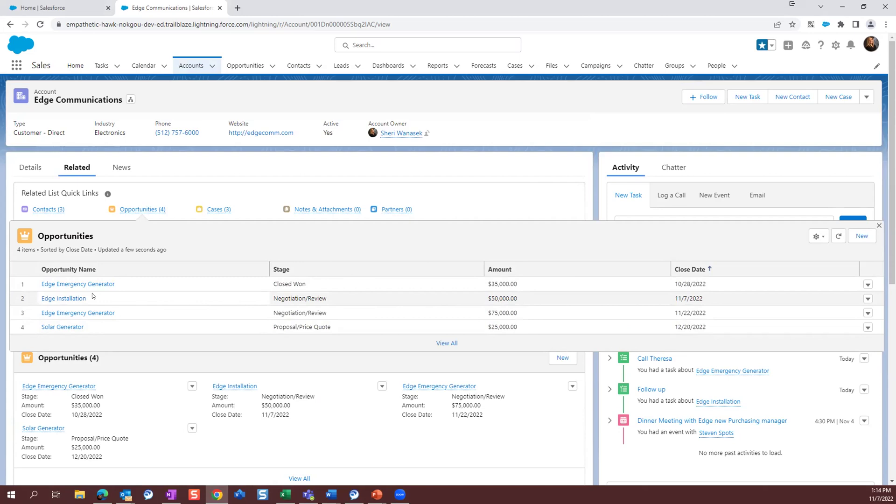
Step: Open the Edge Installation opportunity and review its details and the past Follow up task in its activity timeline
{"action": "left_click", "coordinate": [64, 299]}
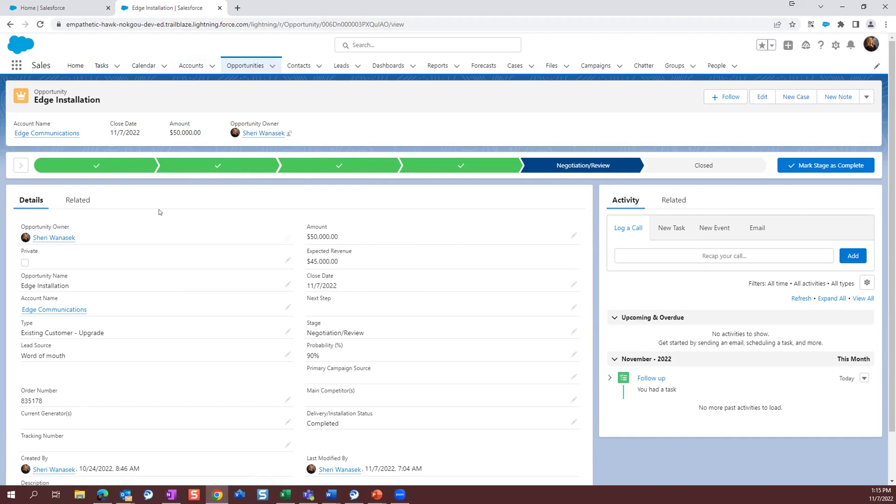
{"action": "scroll", "coordinate": [162, 206], "scroll_direction": "down", "scroll_amount": 1}
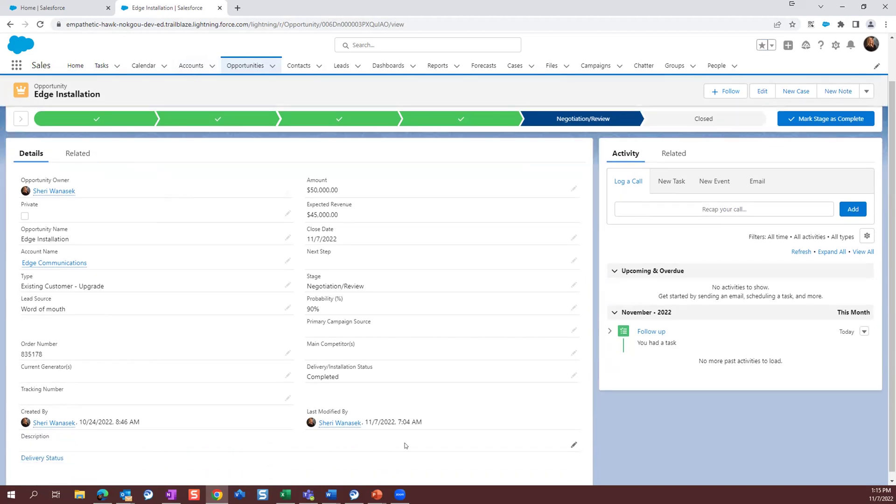
{"action": "scroll", "coordinate": [374, 239], "scroll_direction": "up", "scroll_amount": 1}
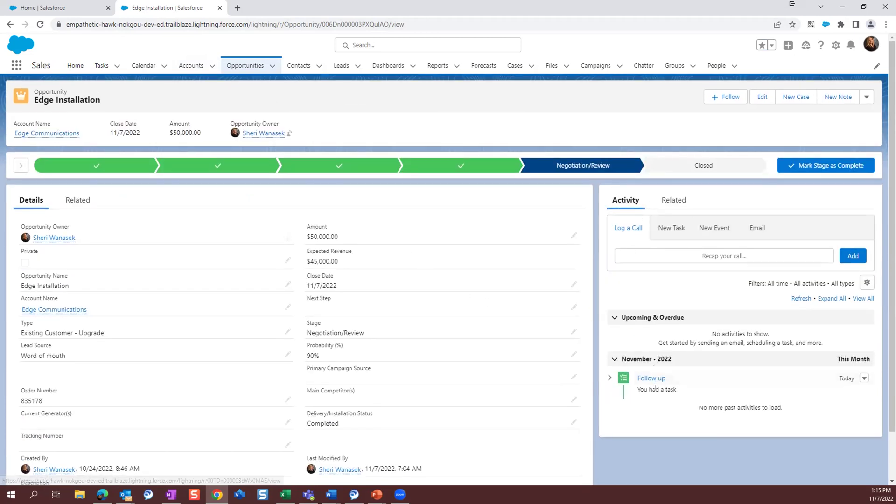
{"action": "left_click", "coordinate": [608, 379]}
{"action": "left_click", "coordinate": [610, 379]}
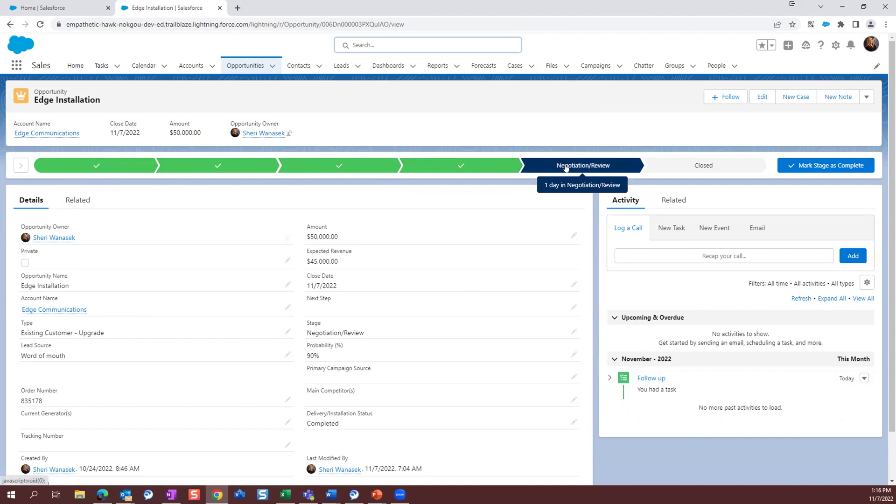
Step: Read the Guidance for Success for the Prospecting, Qualification and Needs Analysis stages, then return to the Negotiation/Review stage
{"action": "left_click", "coordinate": [73, 174]}
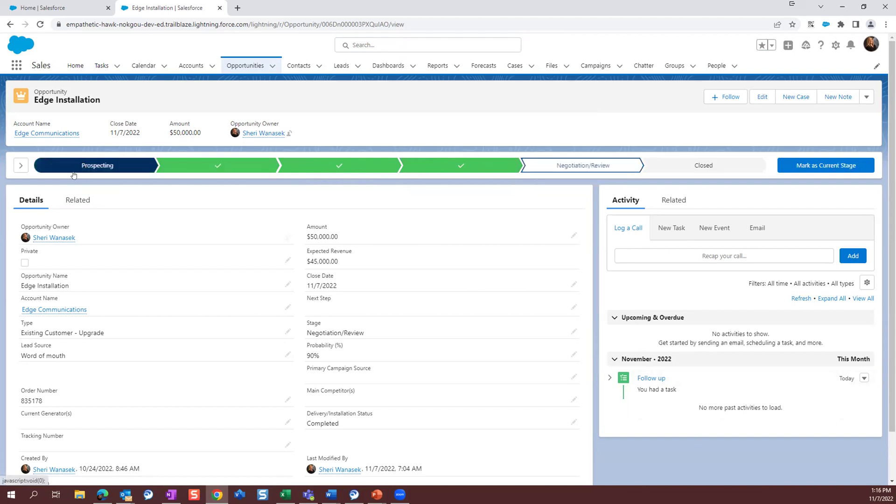
{"action": "left_click", "coordinate": [18, 166]}
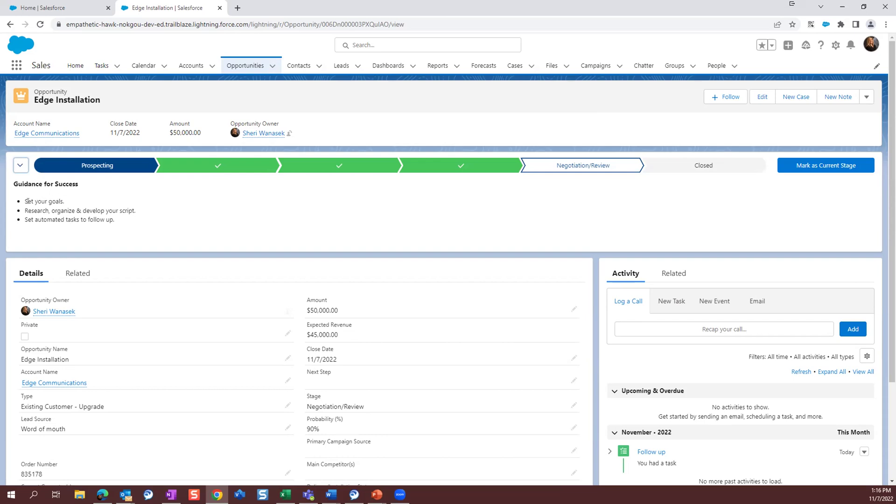
{"action": "left_click_drag", "start_coordinate": [22, 199], "coordinate": [139, 215]}
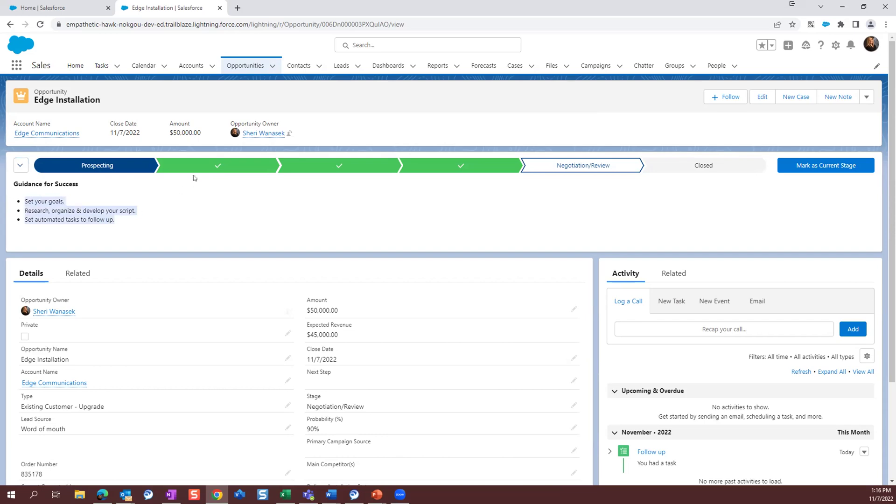
{"action": "left_click", "coordinate": [218, 166]}
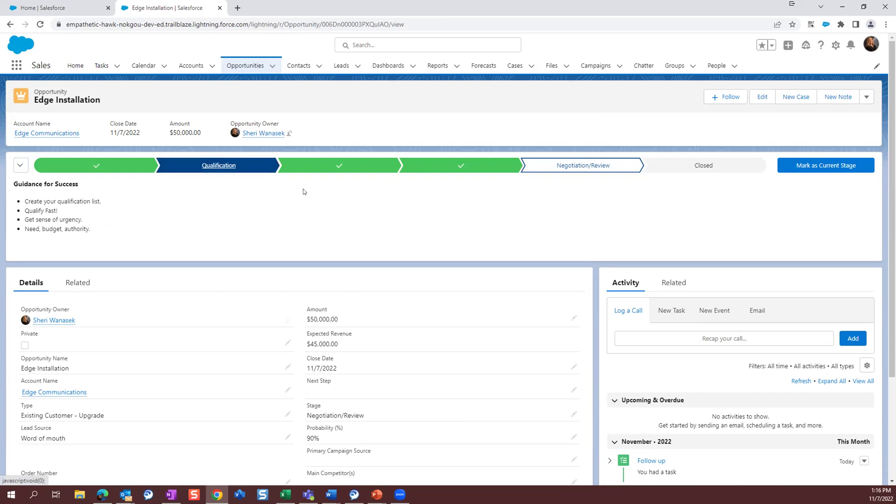
{"action": "left_click", "coordinate": [312, 166]}
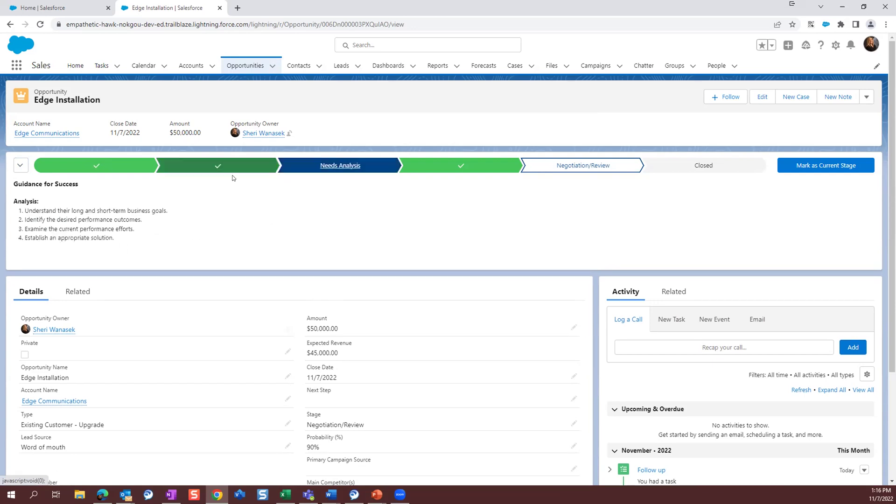
{"action": "left_click", "coordinate": [20, 166]}
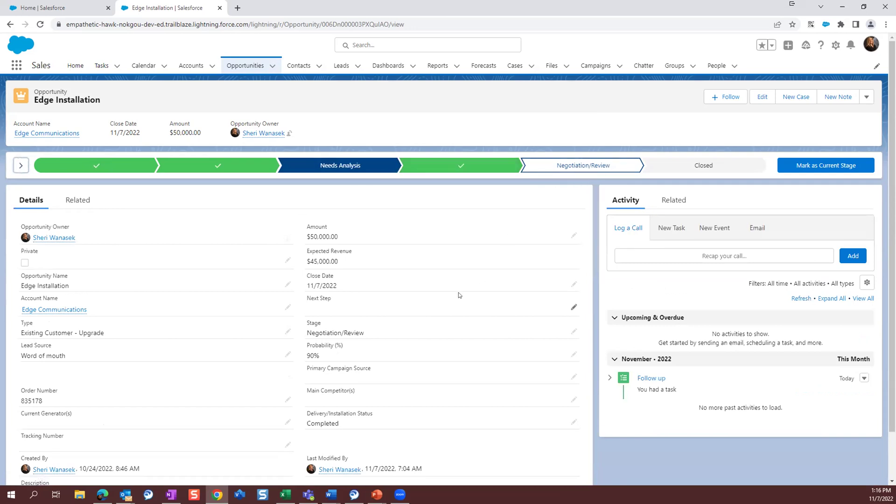
{"action": "left_click", "coordinate": [583, 169]}
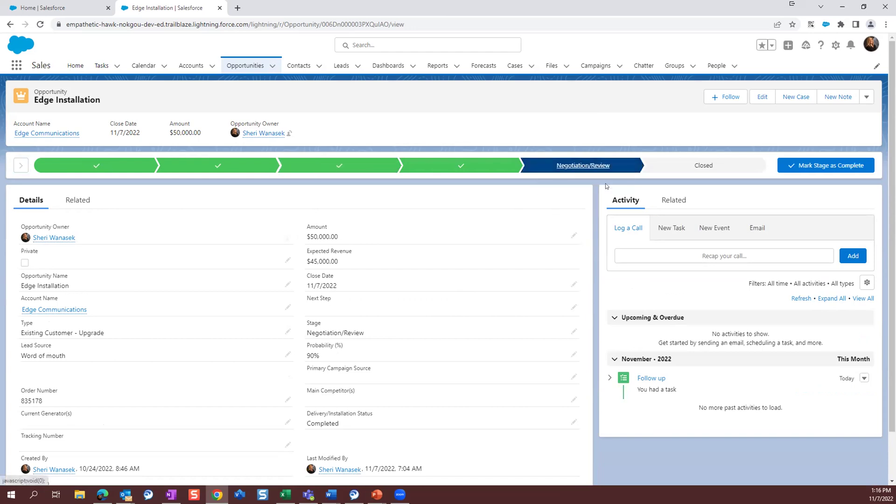
Step: Close the Edge Installation opportunity with the stage Closed Won and save it
{"action": "left_click", "coordinate": [708, 167]}
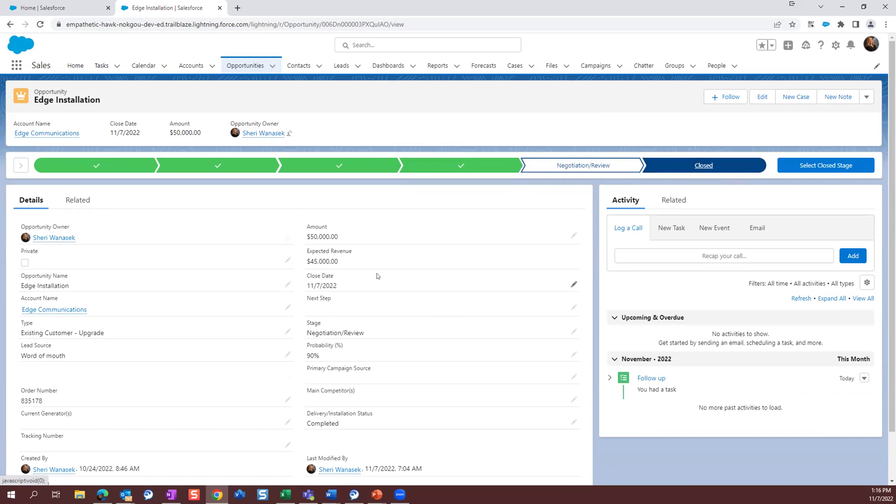
{"action": "left_click", "coordinate": [737, 168]}
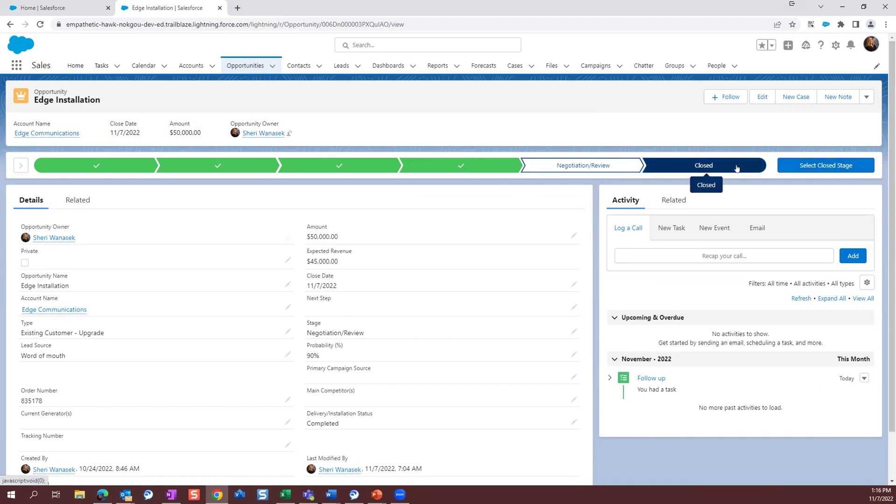
{"action": "left_click", "coordinate": [795, 168]}
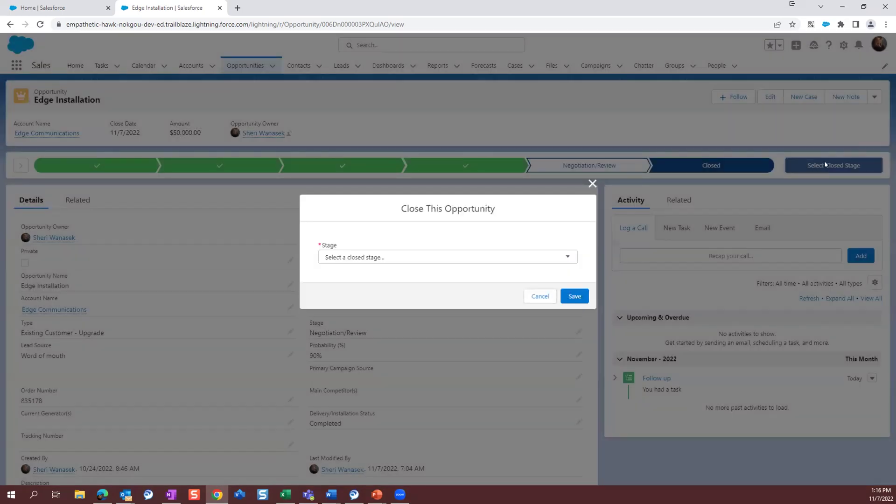
{"action": "left_click", "coordinate": [382, 258]}
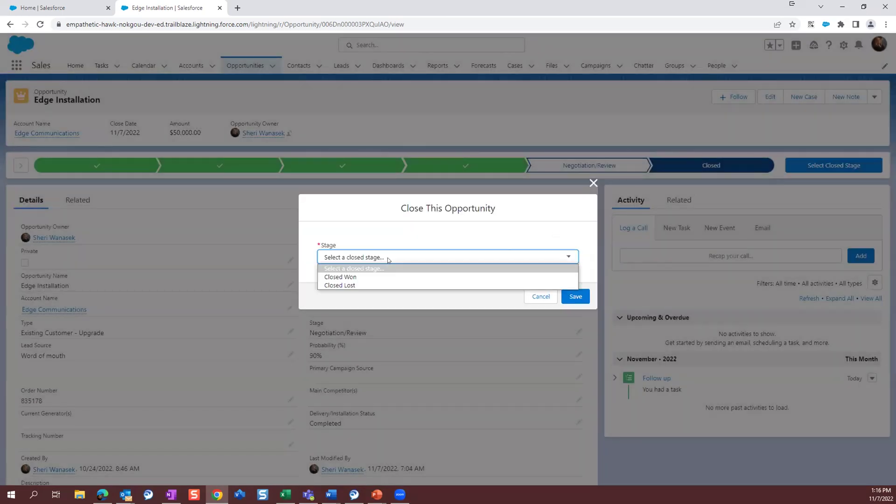
{"action": "left_click", "coordinate": [369, 277]}
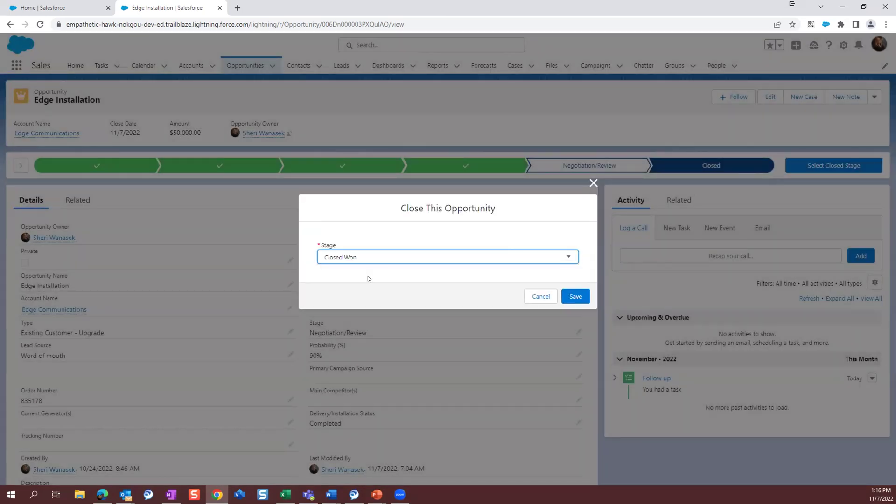
{"action": "left_click", "coordinate": [576, 297]}
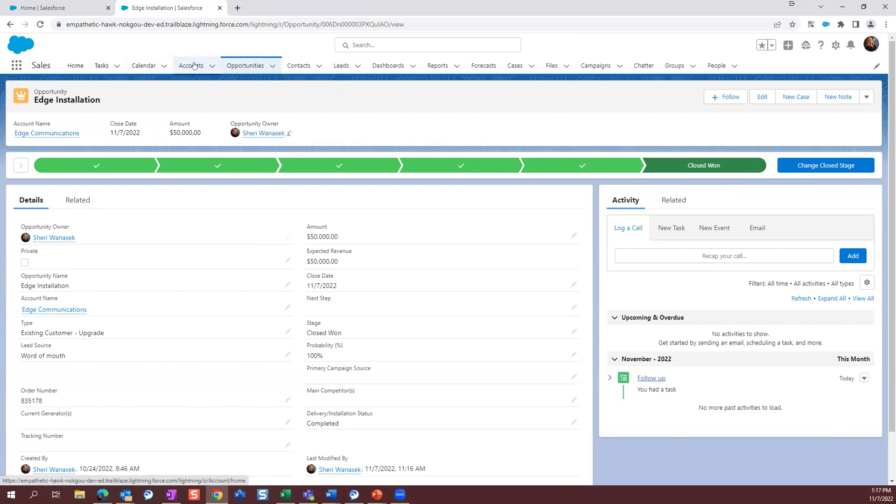
Step: Open the My Opportunities list and look over the other available opportunity list views
{"action": "left_click", "coordinate": [237, 67]}
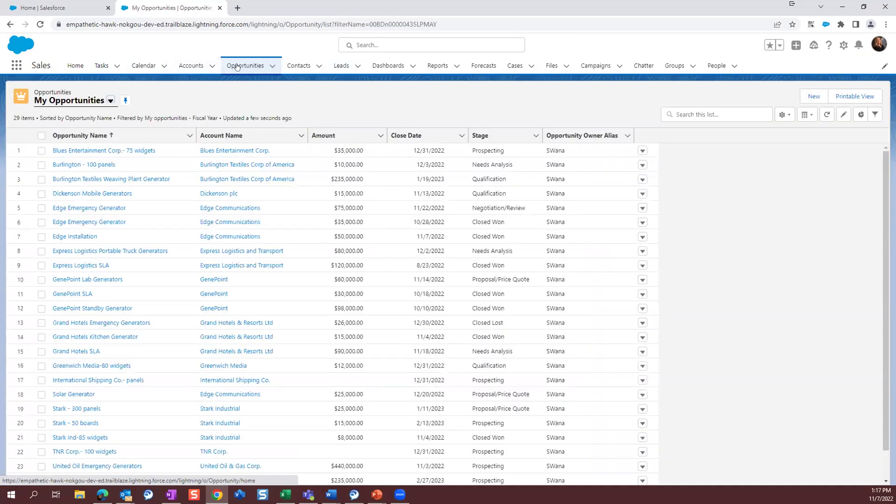
{"action": "left_click", "coordinate": [110, 101]}
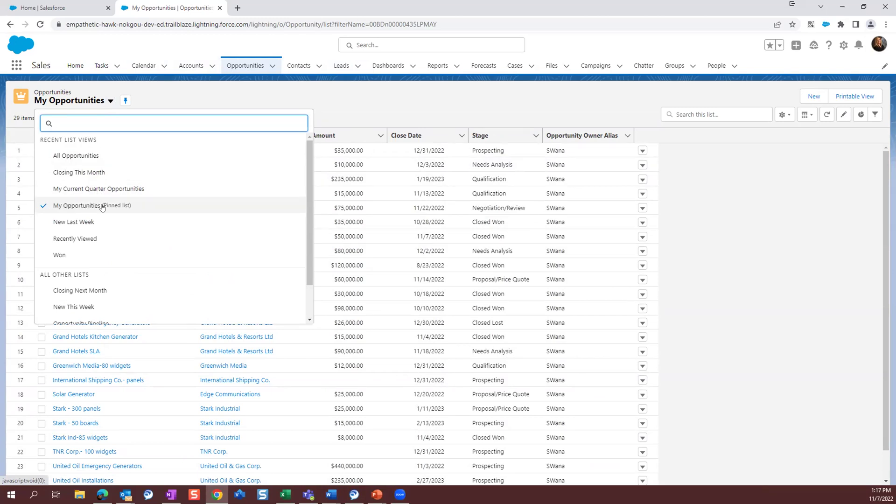
{"action": "left_click", "coordinate": [175, 99]}
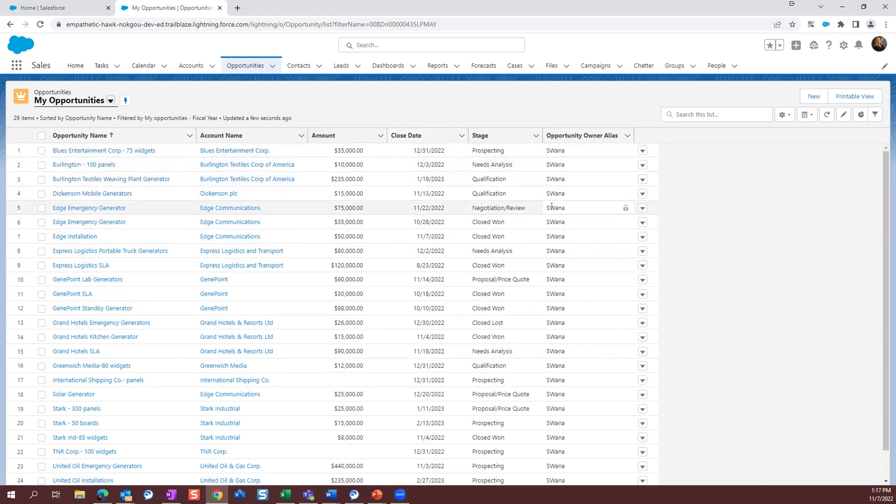
Step: Display the My Opportunities list as a Kanban board and check the alert on the Stark - 50 boards card
{"action": "left_click", "coordinate": [807, 115]}
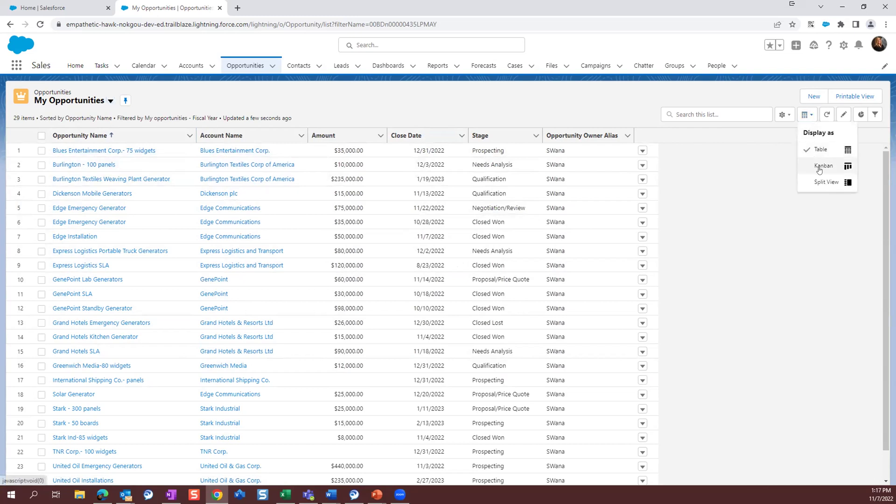
{"action": "left_click", "coordinate": [821, 166]}
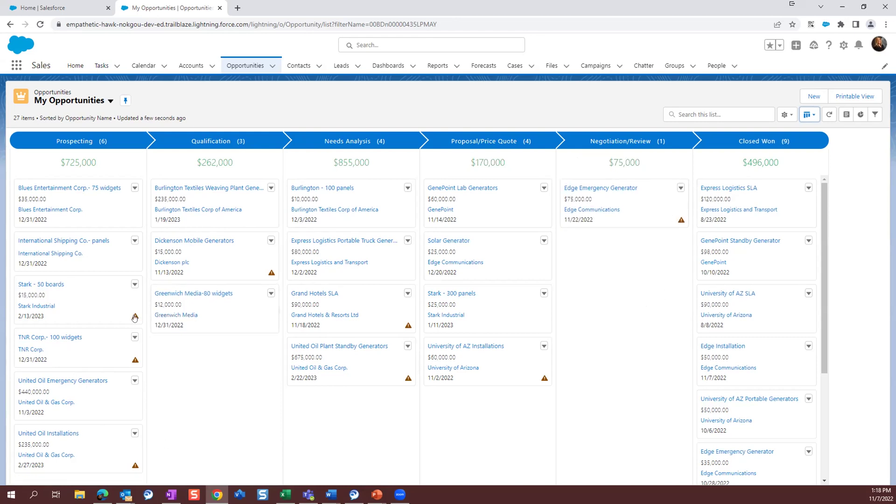
{"action": "mouse_move", "coordinate": [135, 317]}
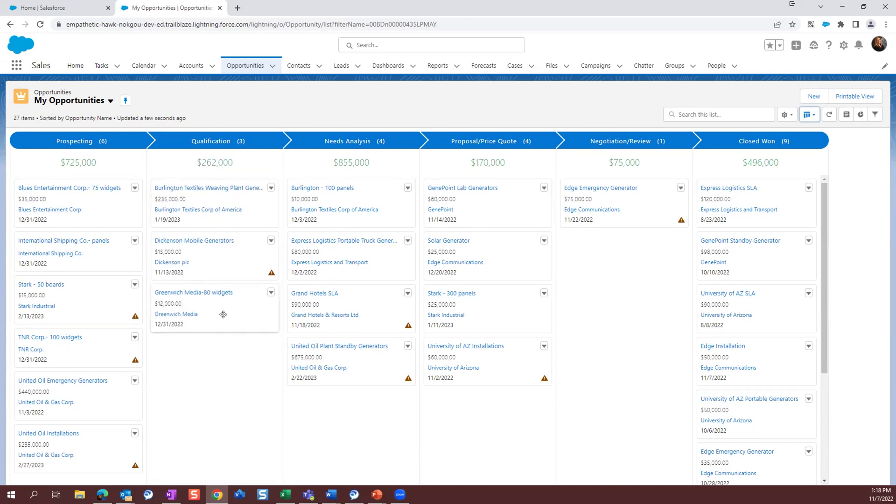
Step: Move the Greenwich Media-80 widgets opportunity from Qualification to Needs Analysis and check the stage's total amount
{"action": "left_click_drag", "start_coordinate": [223, 315], "coordinate": [287, 401]}
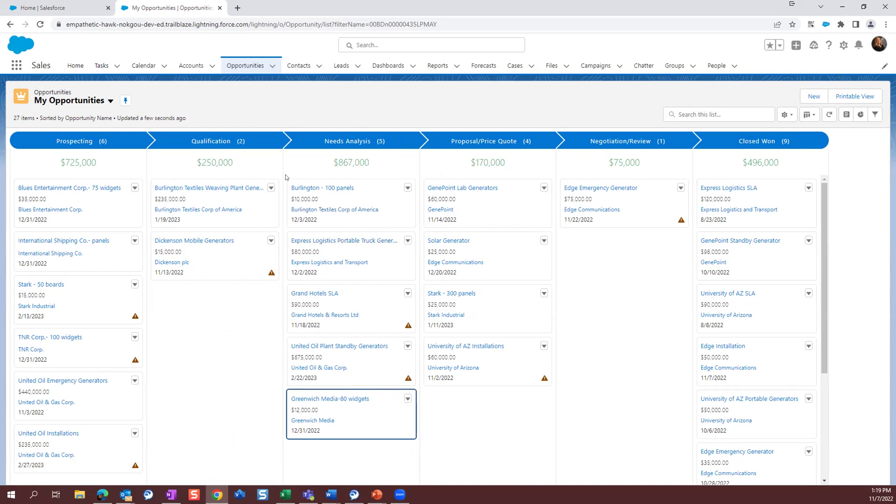
{"action": "left_click_drag", "start_coordinate": [314, 163], "coordinate": [385, 164]}
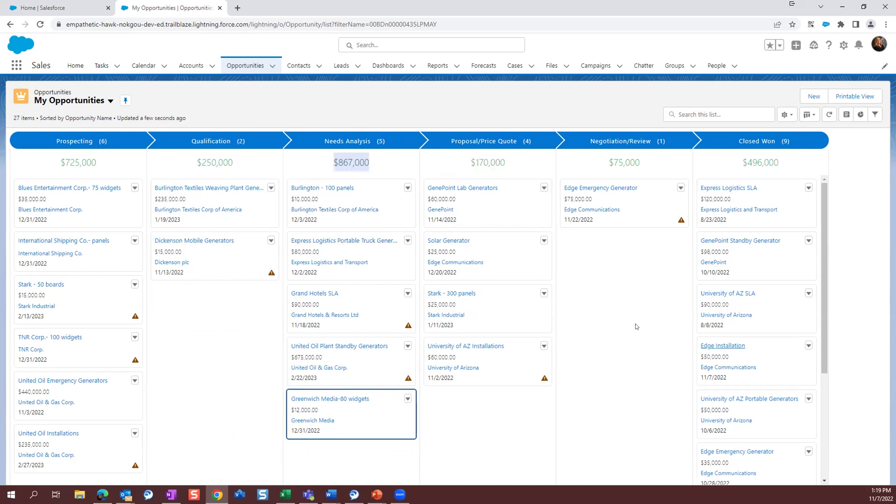
{"action": "left_click", "coordinate": [605, 254]}
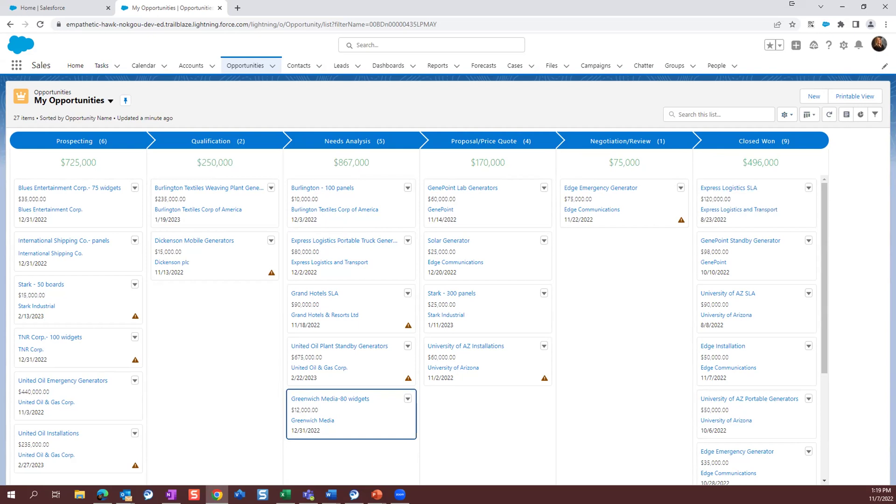
{"action": "key", "text": "alt+Tab"}
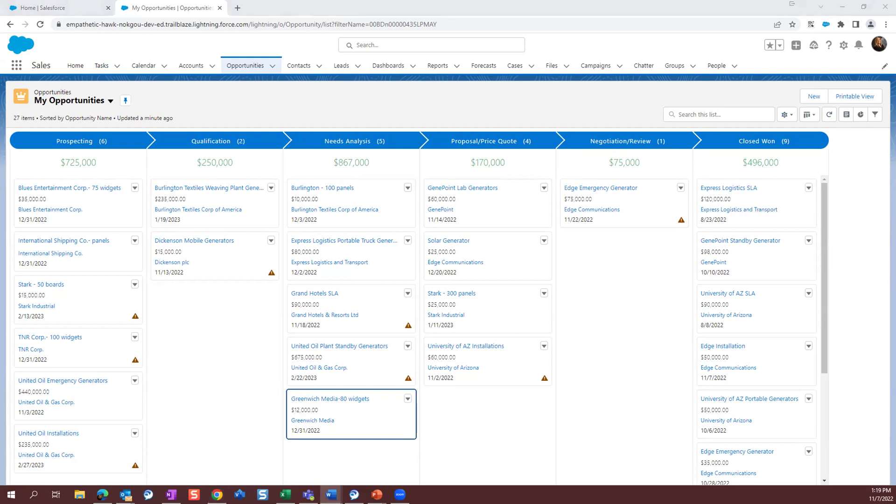
{"action": "key", "text": "alt+Tab"}
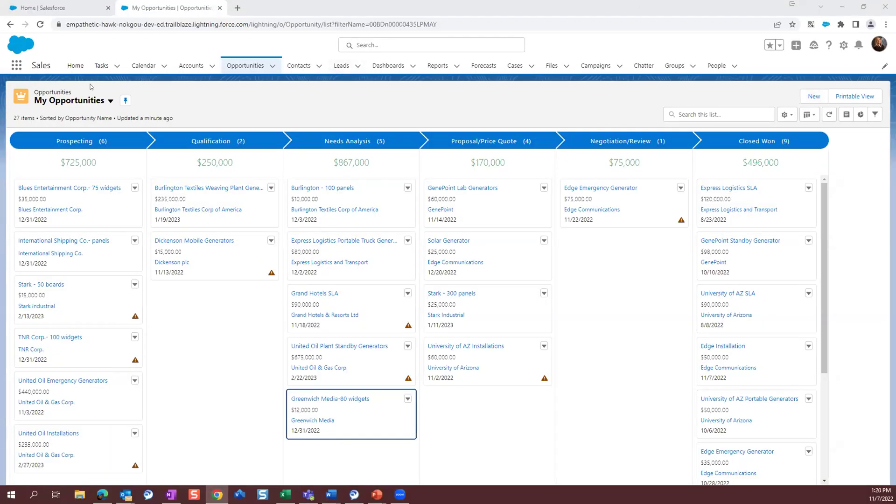
Step: Open the All Open Leads list and review its leads
{"action": "left_click", "coordinate": [336, 67]}
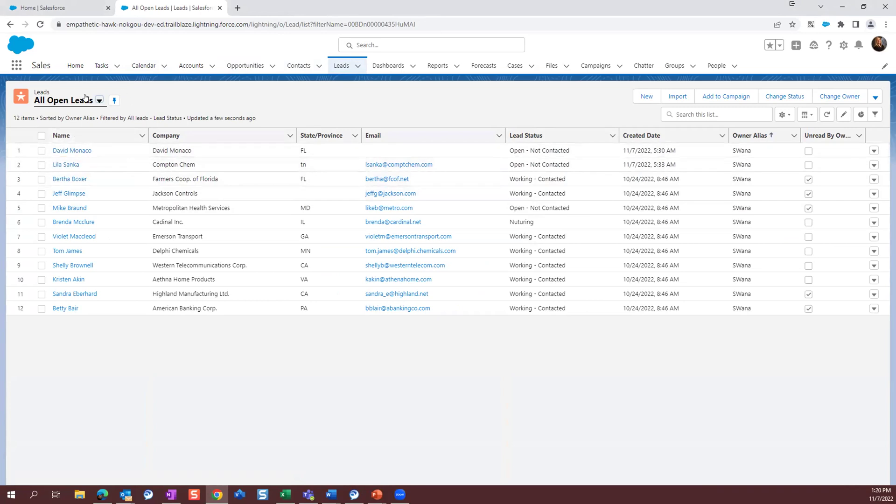
{"action": "left_click", "coordinate": [357, 68]}
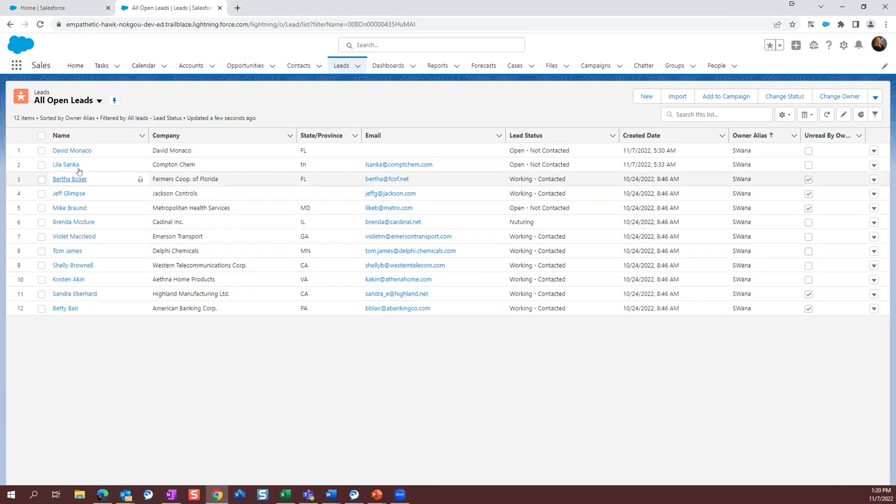
Step: Open the Cadinal Inc. lead from the list and review its full details
{"action": "left_click", "coordinate": [62, 222]}
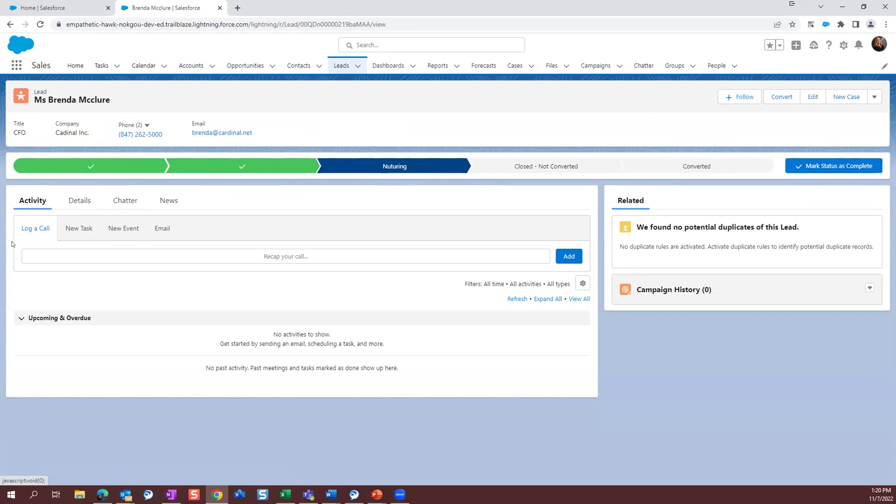
{"action": "left_click", "coordinate": [74, 201]}
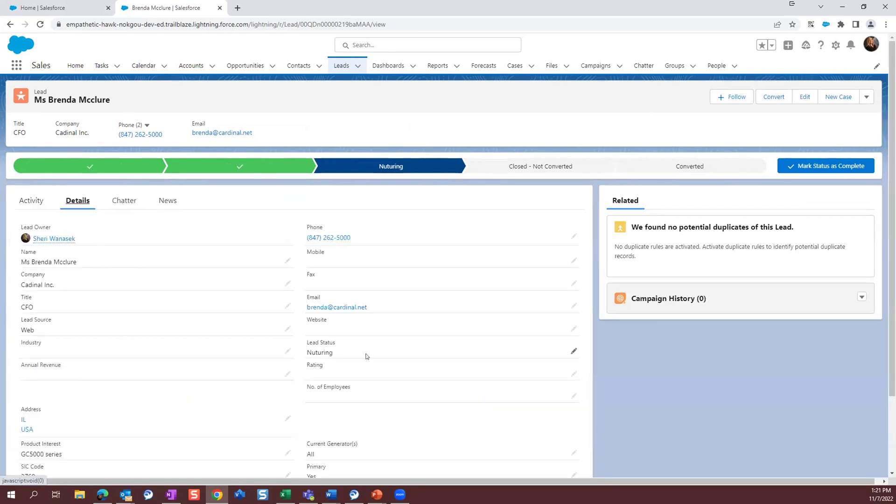
{"action": "scroll", "coordinate": [367, 356], "scroll_direction": "down", "scroll_amount": 2}
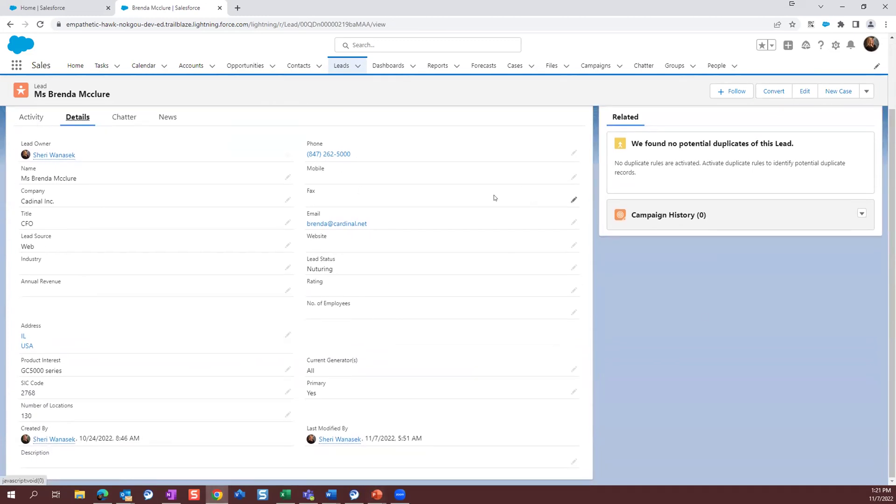
{"action": "scroll", "coordinate": [332, 330], "scroll_direction": "up", "scroll_amount": 1}
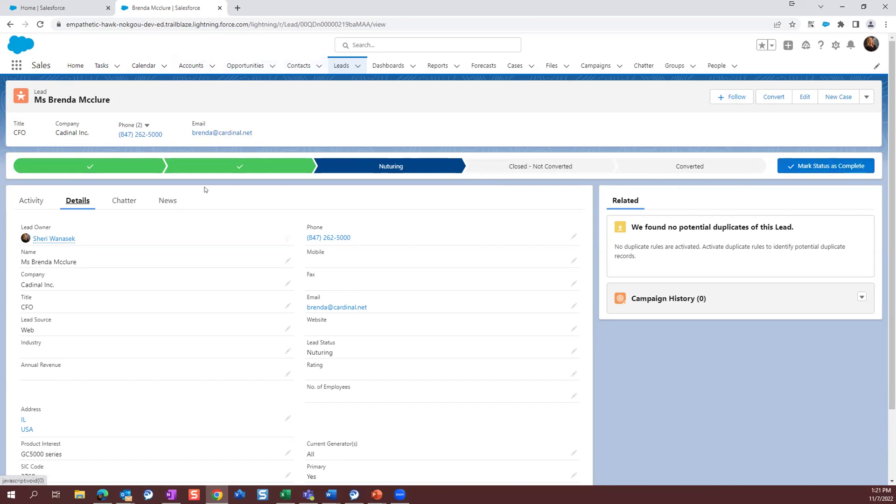
Step: Start a new task on the Cadinal Inc. lead with the subject "Review active opportunity"
{"action": "left_click", "coordinate": [33, 201]}
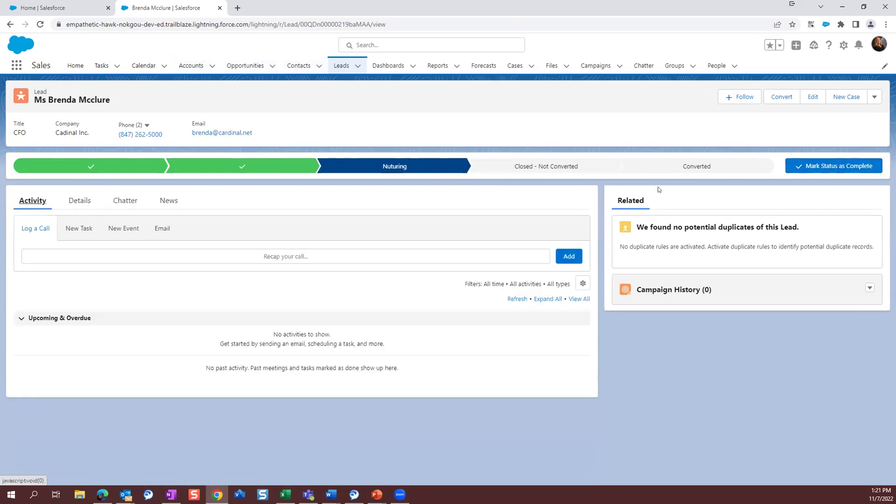
{"action": "left_click", "coordinate": [75, 229]}
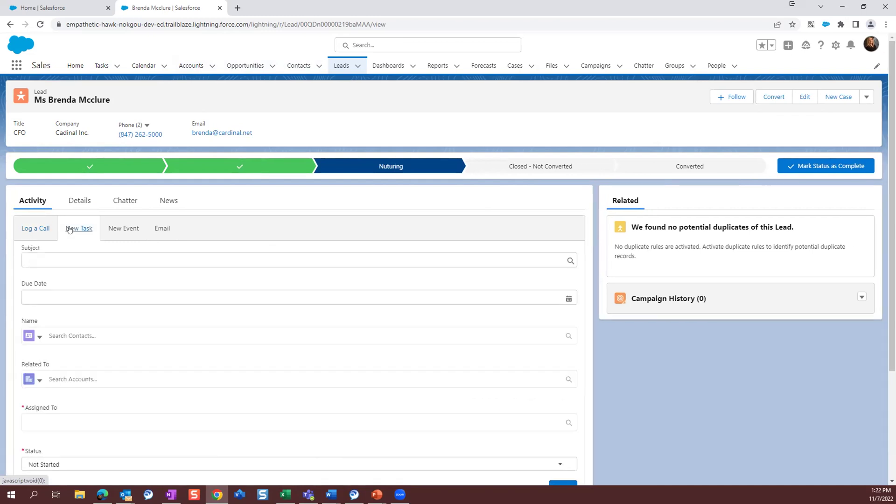
{"action": "left_click", "coordinate": [51, 261]}
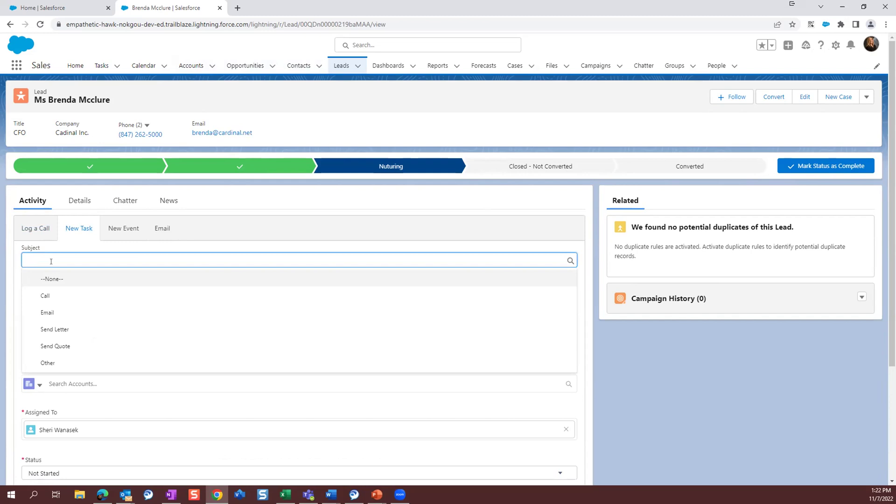
{"action": "type", "text": "Rev"}
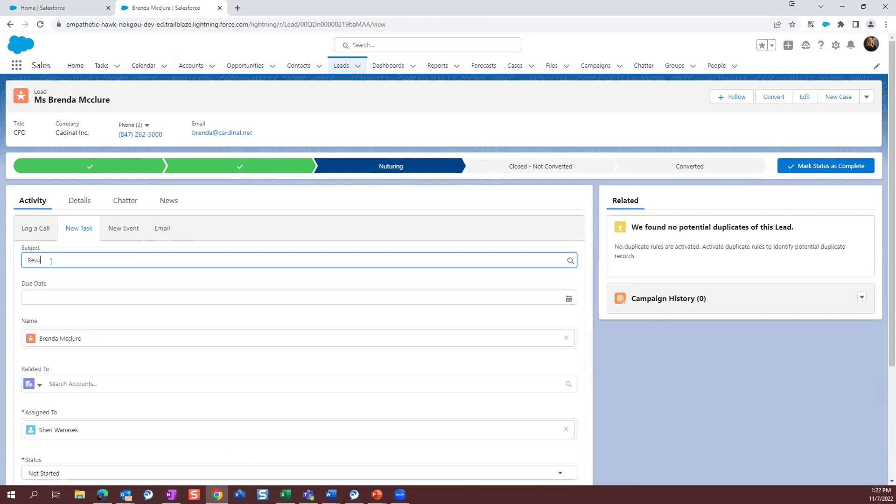
{"action": "type", "text": "u"}
{"action": "key", "text": "BackSpace"}
{"action": "type", "text": "iew active opportunity"}
Step: Set the new task's due date to 11/21/2022 and save the task
{"action": "left_click", "coordinate": [55, 296]}
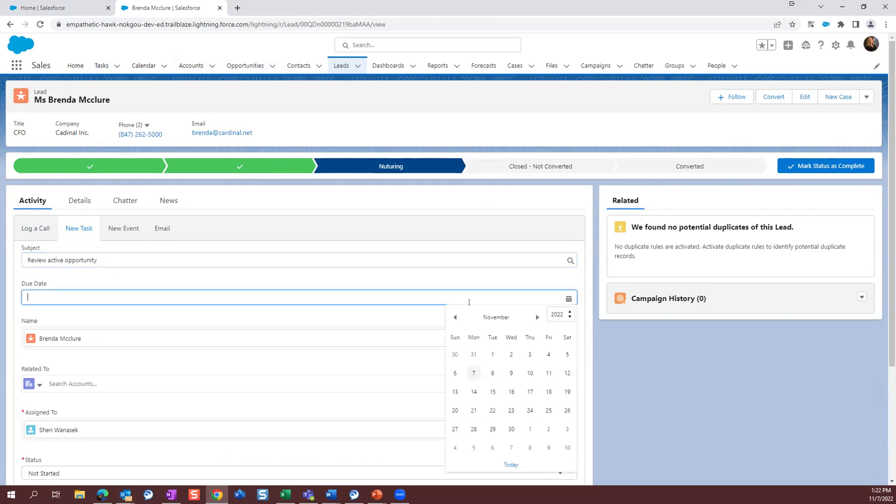
{"action": "left_click", "coordinate": [474, 411]}
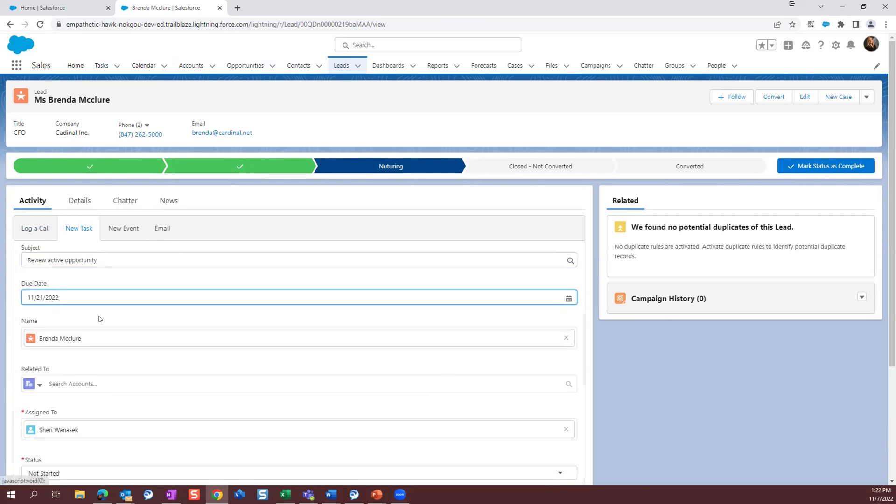
{"action": "scroll", "coordinate": [325, 398], "scroll_direction": "down", "scroll_amount": 3}
{"action": "left_click", "coordinate": [562, 357]}
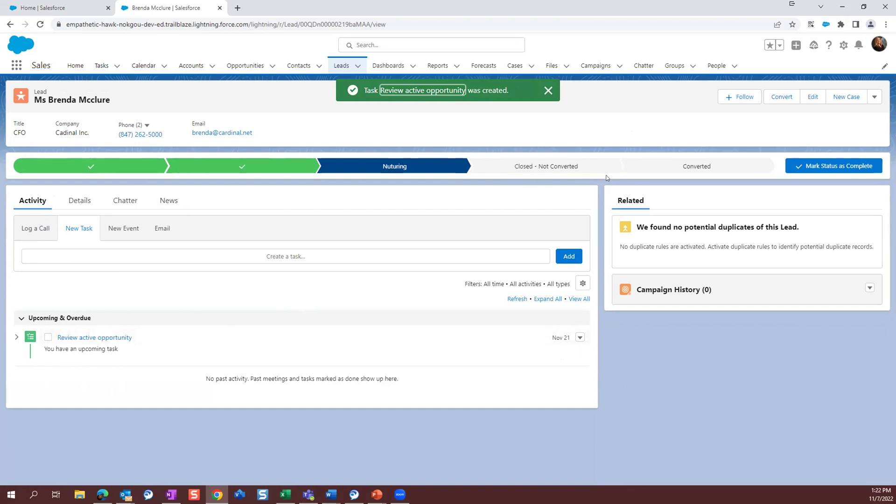
Step: Begin converting the Cadinal Inc. lead from its Converted stage, with the account option set to Create New
{"action": "left_click", "coordinate": [683, 167]}
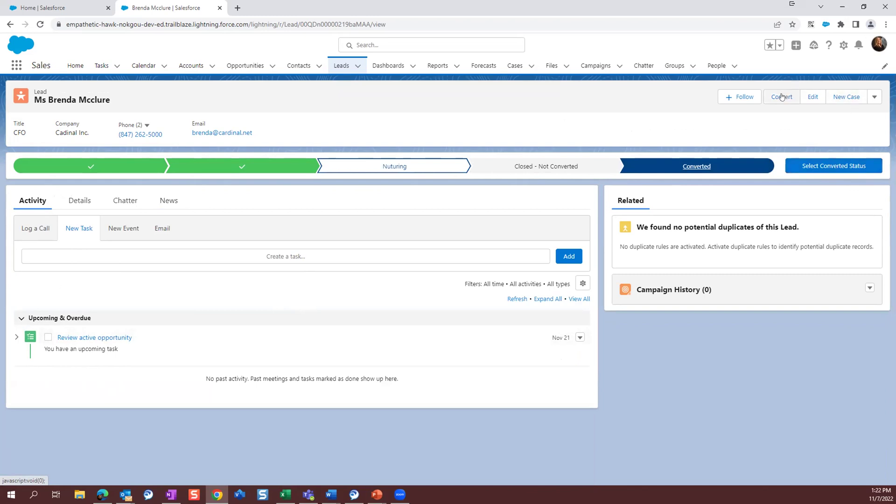
{"action": "left_click", "coordinate": [834, 167]}
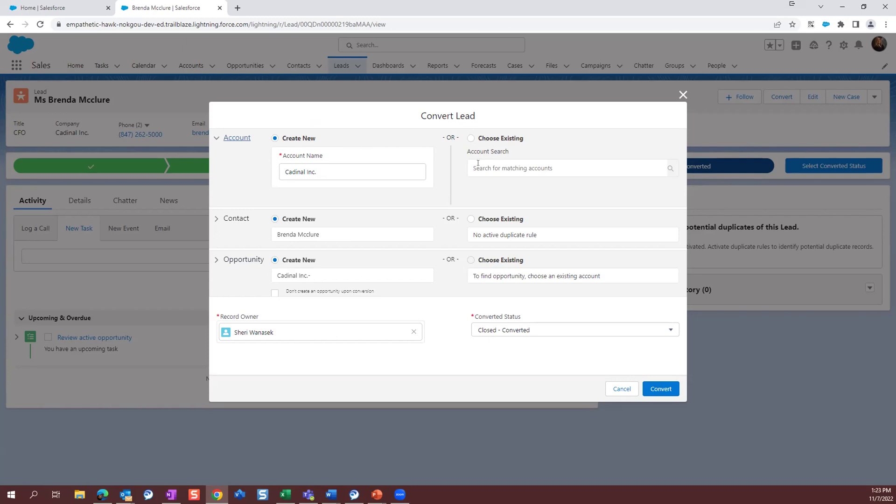
{"action": "left_click", "coordinate": [470, 139]}
{"action": "left_click", "coordinate": [274, 138]}
Step: Name the new opportunity "Cadinal Inc.- 50 widgets" and convert the lead with the opportunity included
{"action": "left_click", "coordinate": [320, 280]}
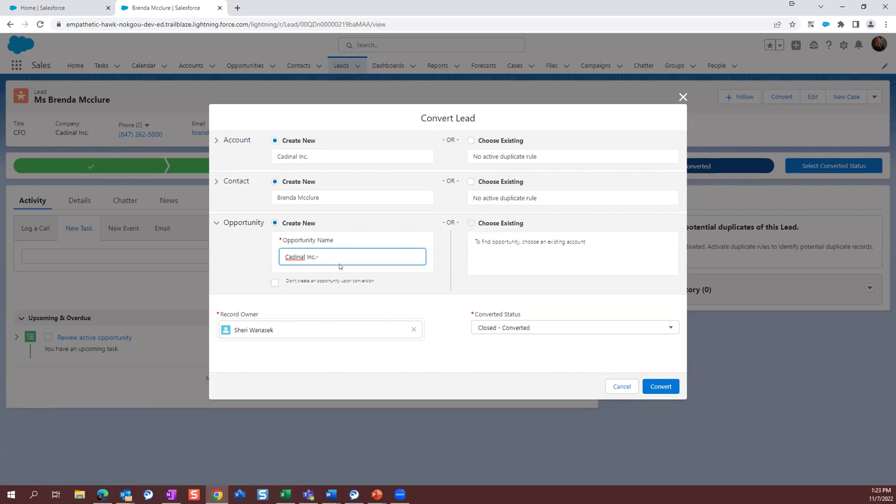
{"action": "type", "text": "50 widgets"}
{"action": "left_click", "coordinate": [253, 236]}
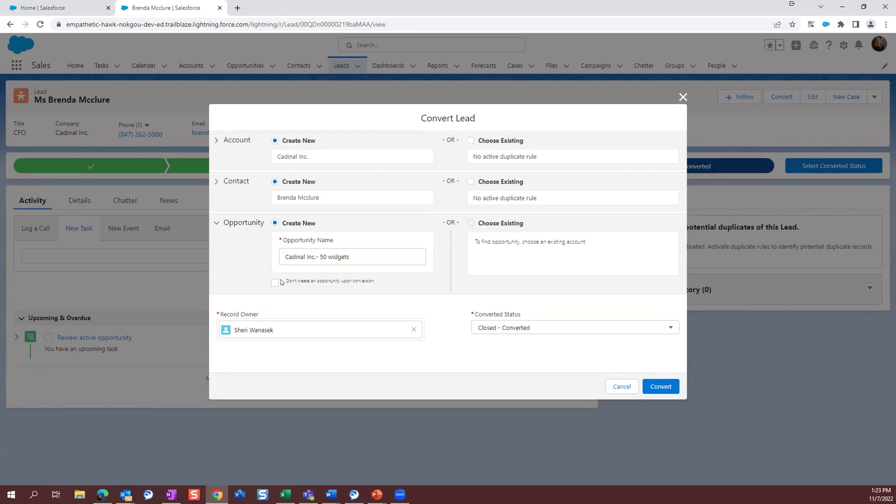
{"action": "left_click_drag", "start_coordinate": [286, 282], "coordinate": [375, 280]}
{"action": "left_click", "coordinate": [274, 285]}
{"action": "left_click", "coordinate": [663, 388]}
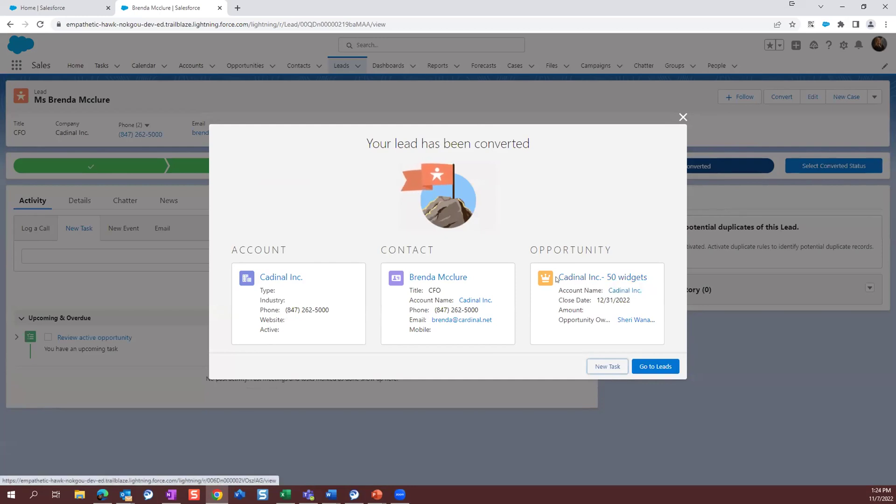
Step: Open the Cadinal Inc.- 50 widgets opportunity and check the Prospecting stage's guidance for success
{"action": "left_click", "coordinate": [574, 277]}
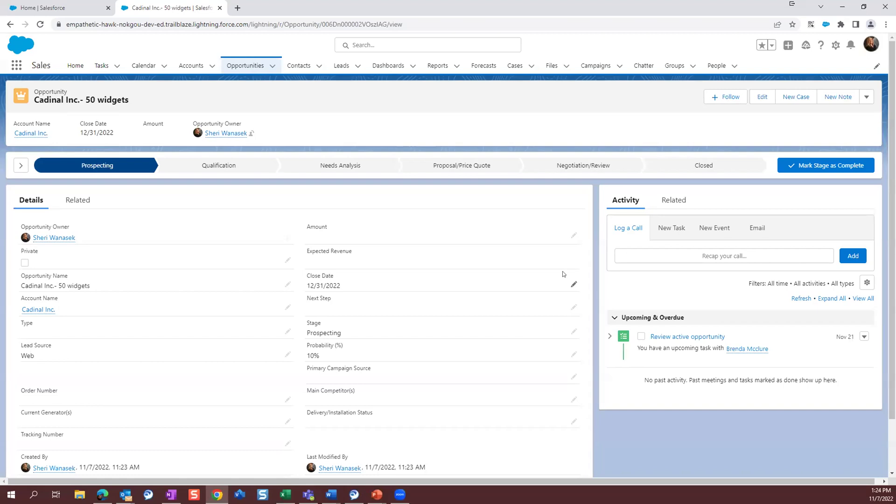
{"action": "mouse_move", "coordinate": [95, 165]}
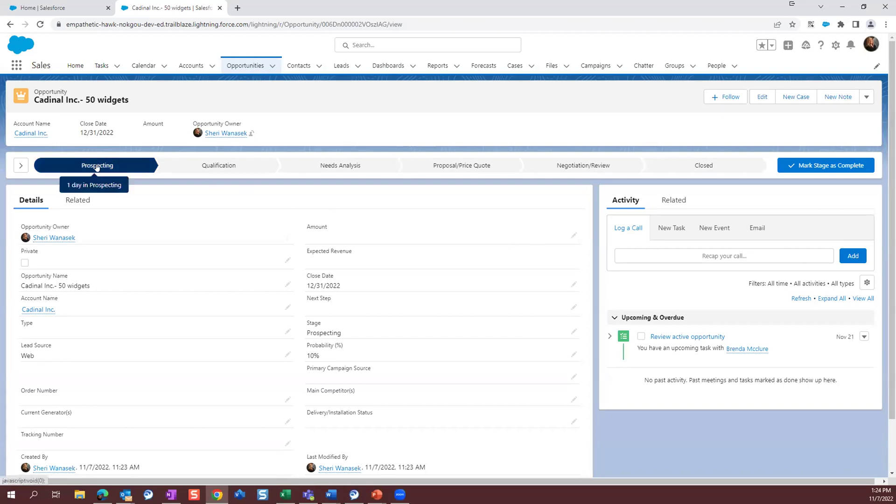
{"action": "left_click", "coordinate": [20, 165]}
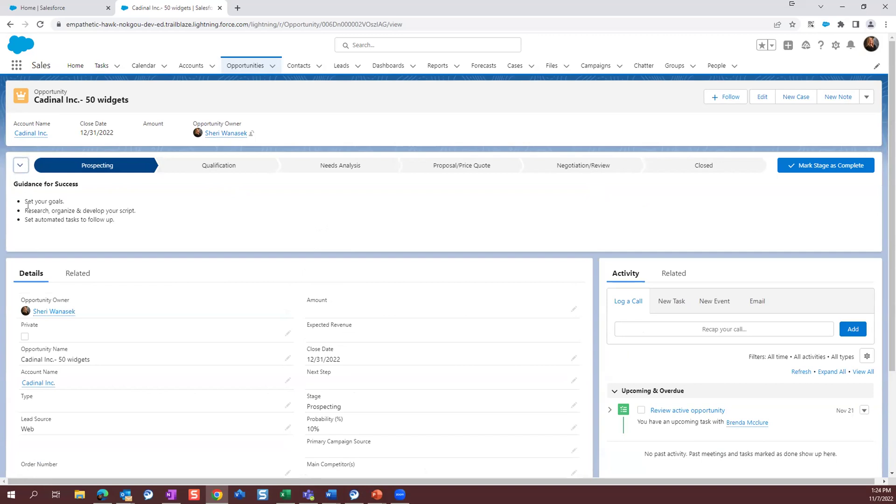
{"action": "left_click", "coordinate": [19, 167]}
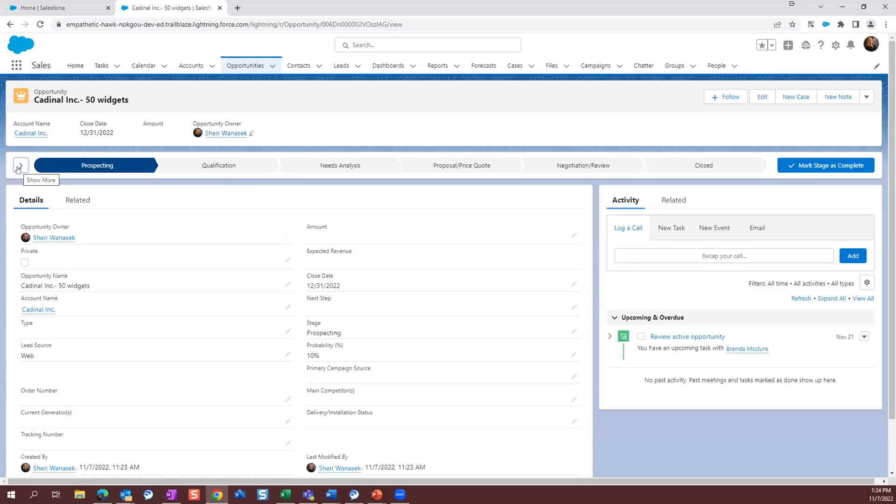
Step: Check the opportunity's related lists and open the contact linked to its upcoming task
{"action": "left_click", "coordinate": [73, 204]}
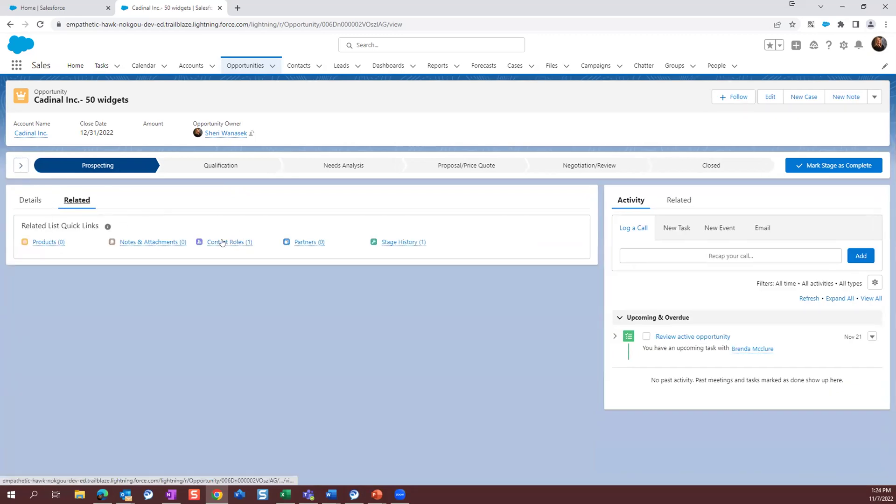
{"action": "mouse_move", "coordinate": [222, 243]}
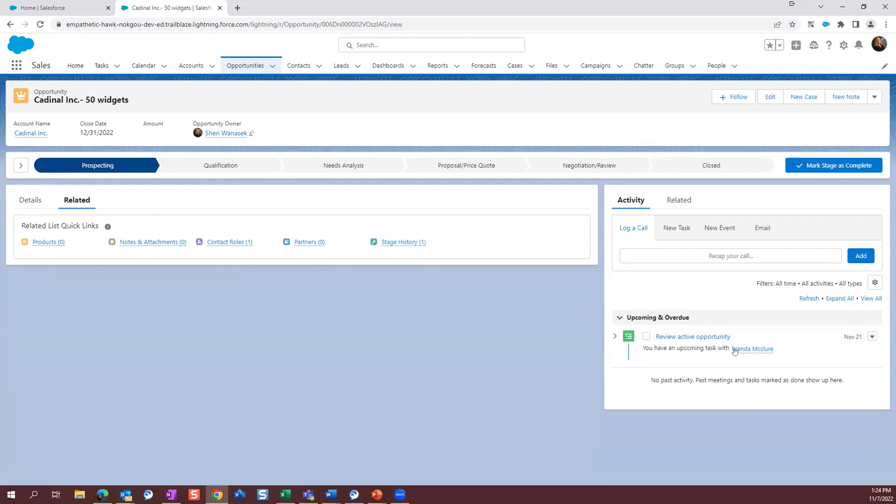
{"action": "mouse_move", "coordinate": [744, 351]}
{"action": "left_click", "coordinate": [743, 349]}
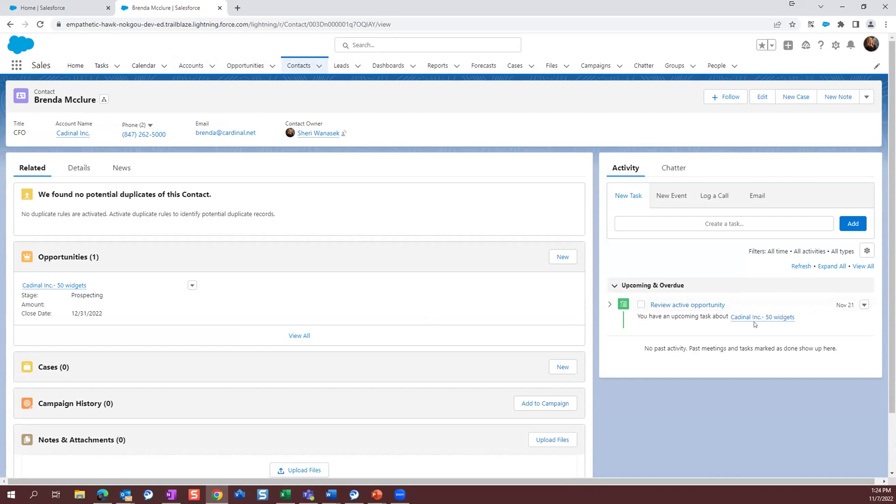
{"action": "mouse_move", "coordinate": [749, 320]}
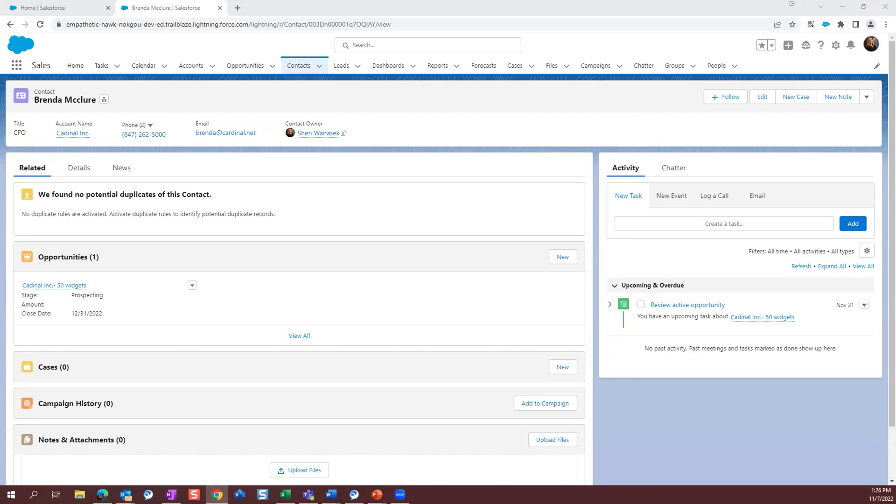
Step: Look over the recent reports, open the Salesperson Dashboard and refresh its data
{"action": "left_click", "coordinate": [435, 65]}
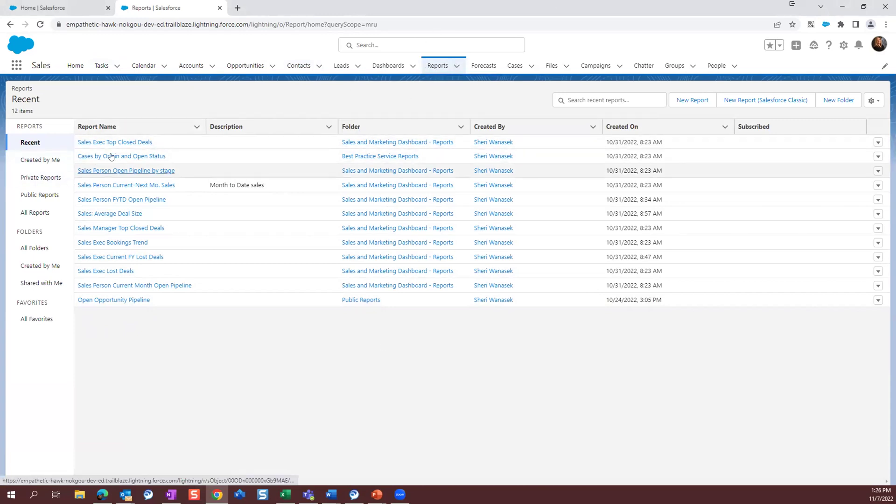
{"action": "left_click", "coordinate": [393, 65]}
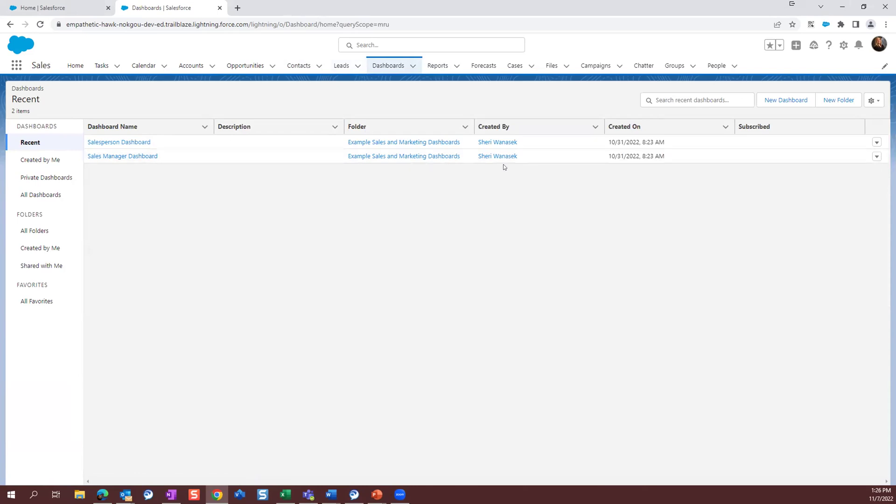
{"action": "left_click", "coordinate": [131, 142]}
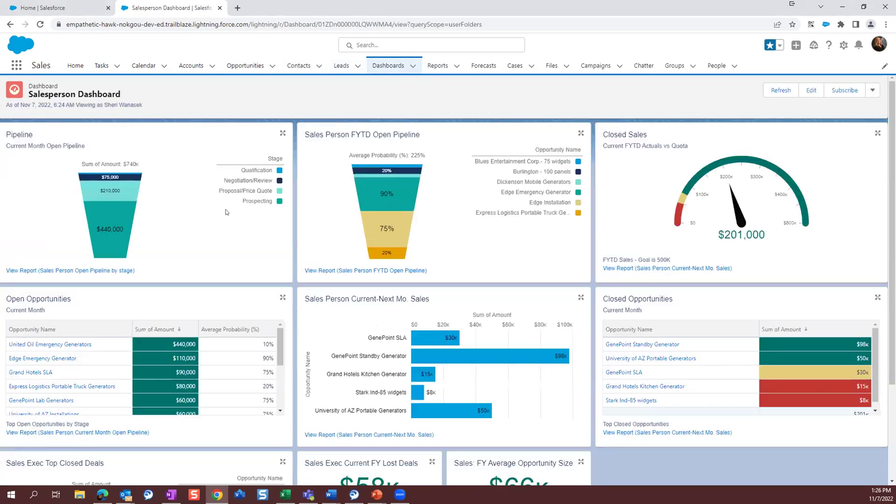
{"action": "left_click", "coordinate": [781, 90]}
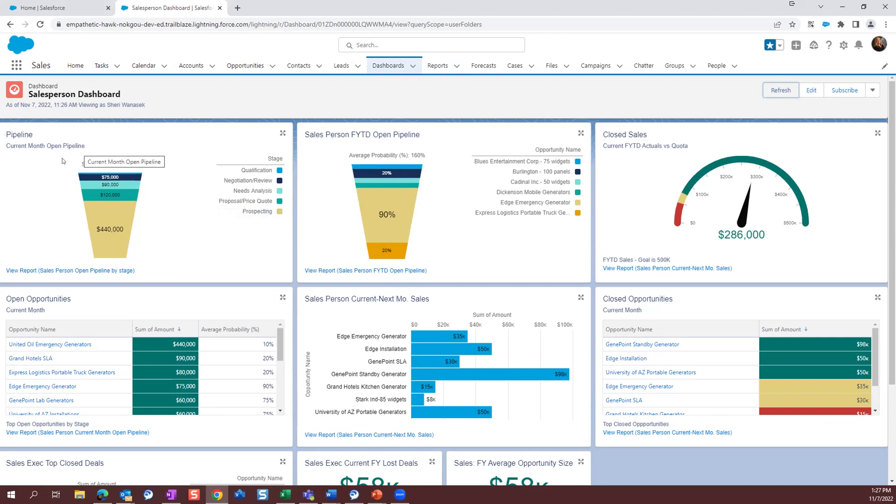
Step: Review the Salesperson Dashboard's pipeline, closed sales and opportunity components, and return to the home page
{"action": "mouse_move", "coordinate": [104, 232]}
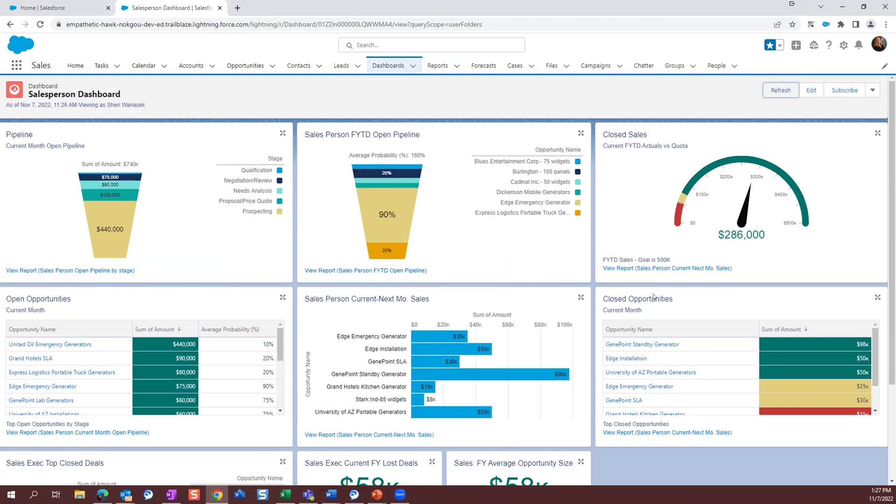
{"action": "mouse_move", "coordinate": [802, 223]}
{"action": "scroll", "coordinate": [293, 332], "scroll_direction": "down", "scroll_amount": 1}
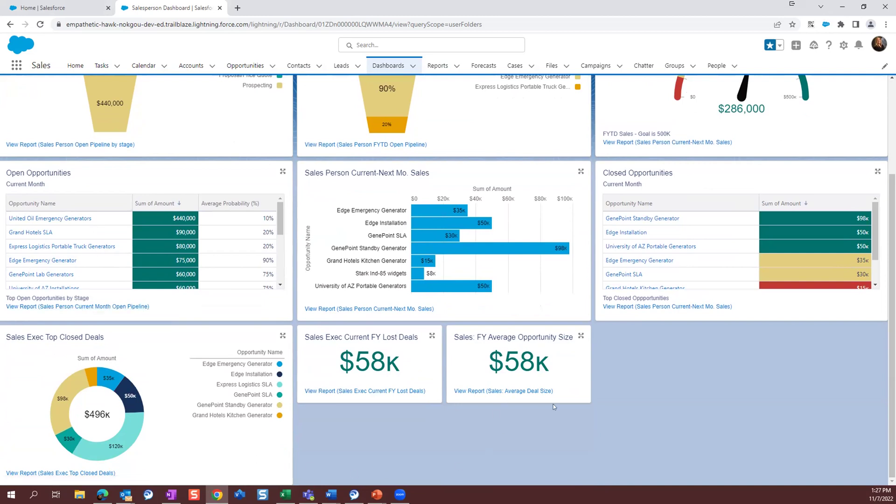
{"action": "scroll", "coordinate": [556, 357], "scroll_direction": "up", "scroll_amount": 2}
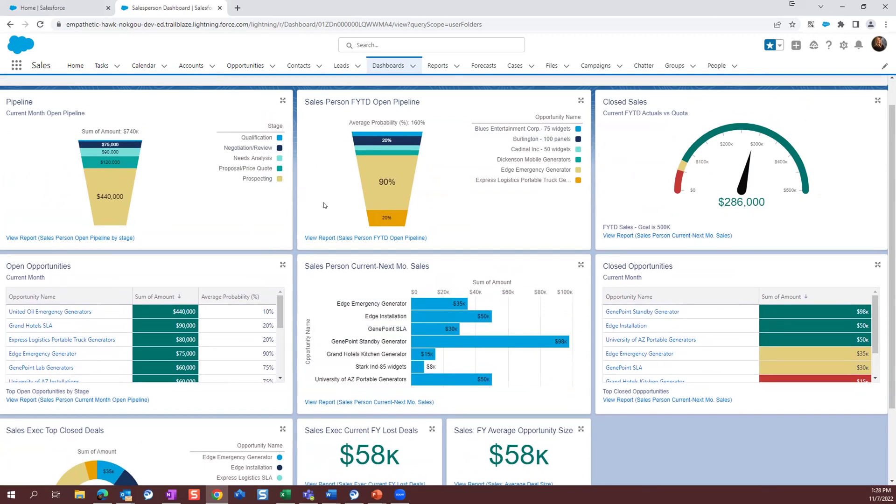
{"action": "scroll", "coordinate": [324, 205], "scroll_direction": "up", "scroll_amount": 1}
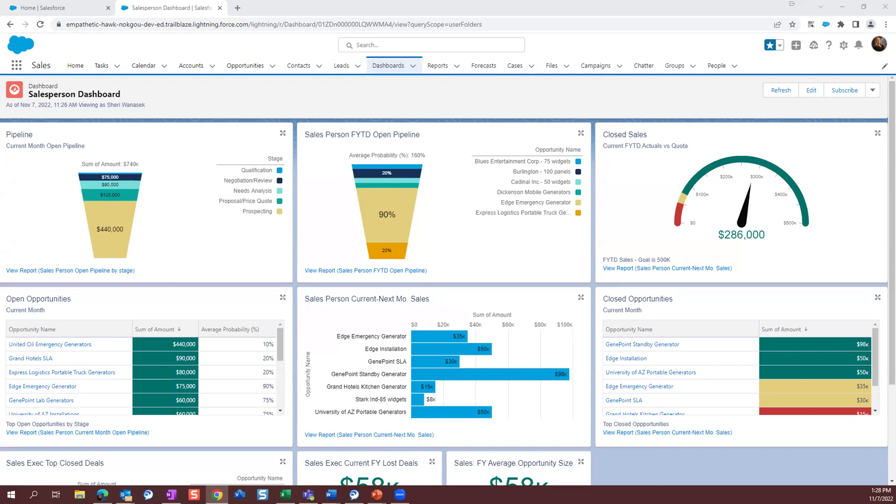
{"action": "left_click", "coordinate": [81, 66]}
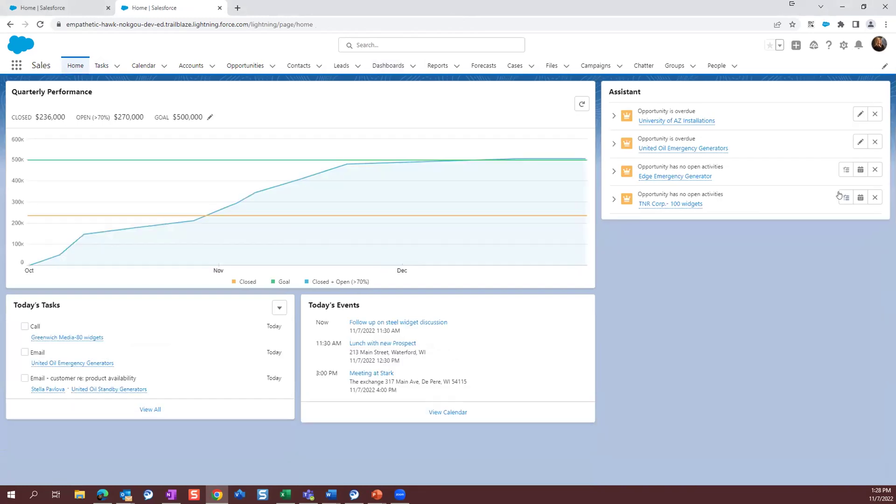
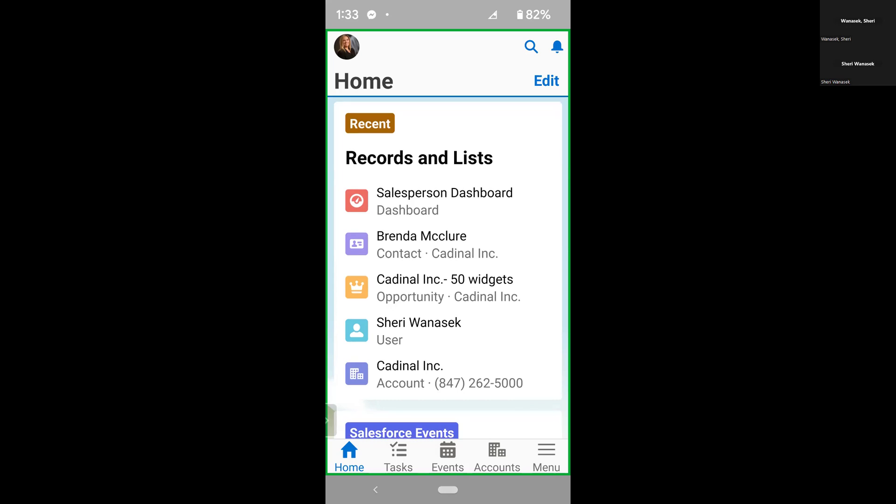
Step: Look over the mobile home page's recent records and today's events, and briefly visit the task list
{"action": "scroll", "coordinate": [448, 268], "scroll_direction": "down", "scroll_amount": 3}
{"action": "scroll", "coordinate": [448, 269], "scroll_direction": "down", "scroll_amount": 3}
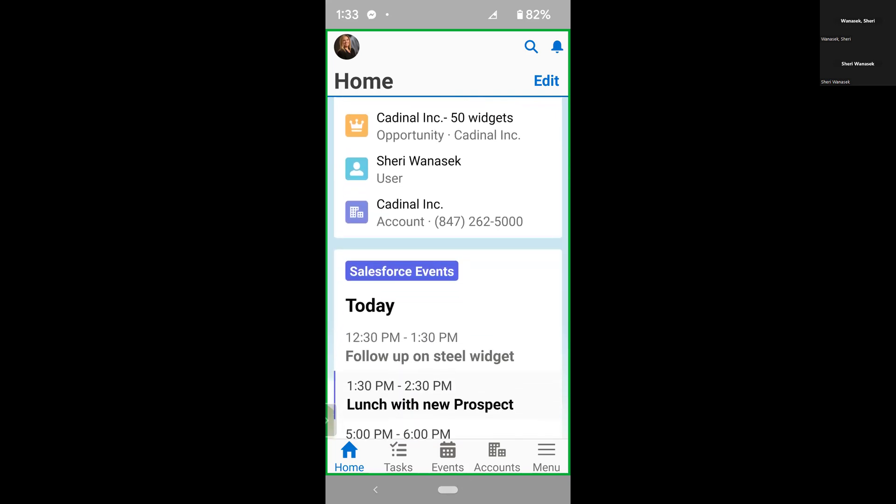
{"action": "scroll", "coordinate": [448, 268], "scroll_direction": "up", "scroll_amount": 5}
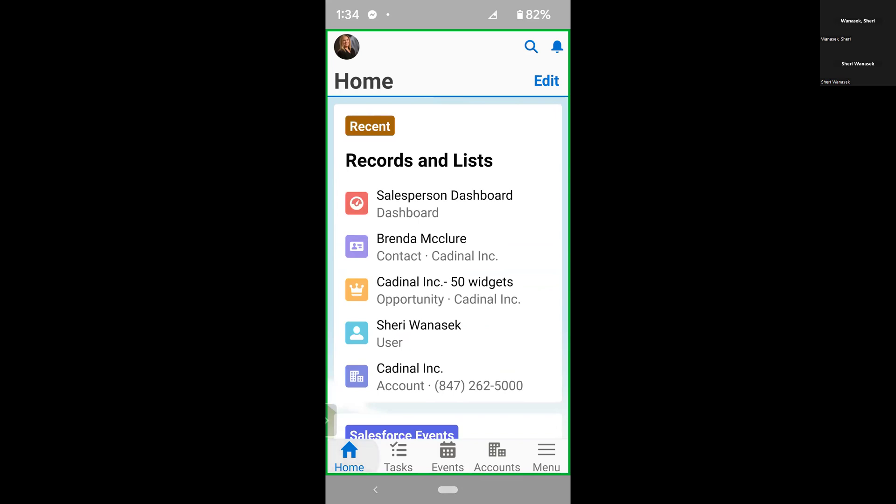
{"action": "left_click", "coordinate": [398, 457]}
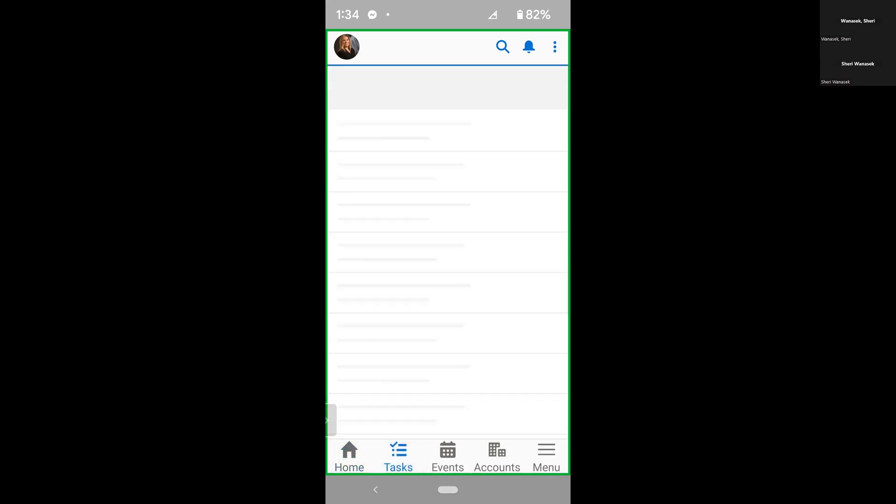
{"action": "left_click", "coordinate": [349, 457]}
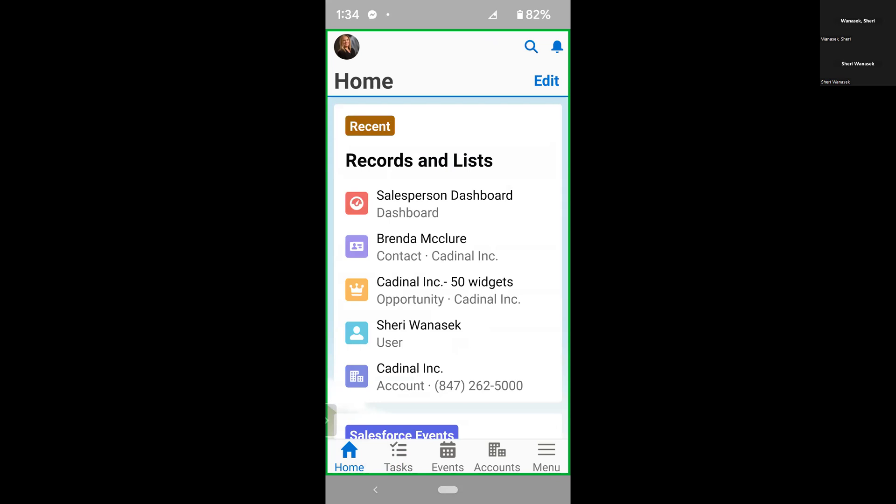
Step: Open today's Meeting at Stark event from the home page and read its details, including related account, location and times
{"action": "scroll", "coordinate": [449, 268], "scroll_direction": "down", "scroll_amount": 2}
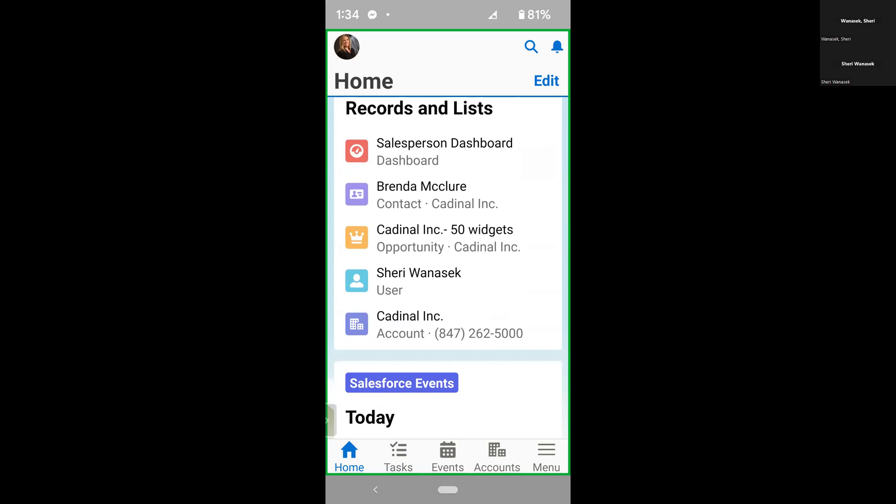
{"action": "scroll", "coordinate": [448, 268], "scroll_direction": "down", "scroll_amount": 5}
{"action": "scroll", "coordinate": [448, 269], "scroll_direction": "down", "scroll_amount": 2}
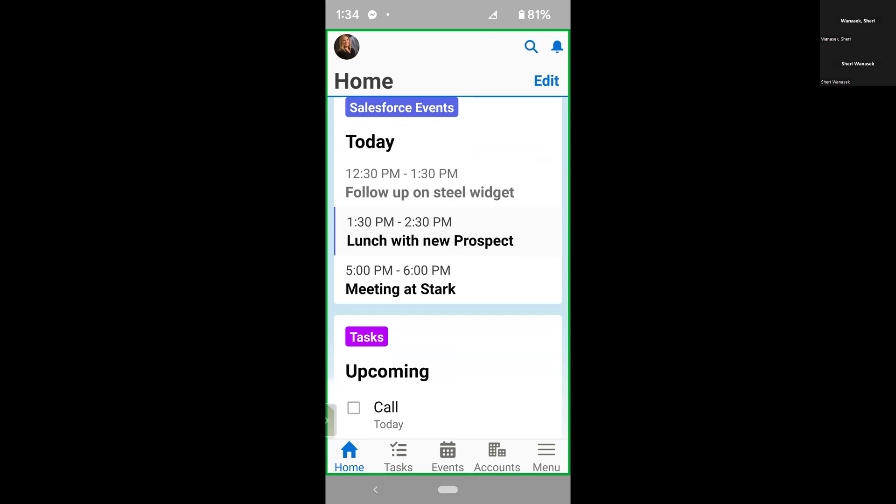
{"action": "left_click", "coordinate": [400, 289]}
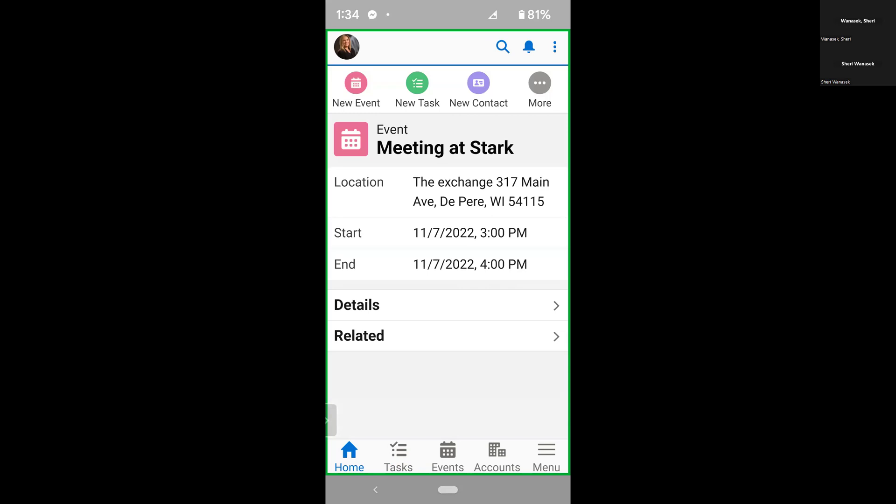
{"action": "left_click", "coordinate": [358, 305]}
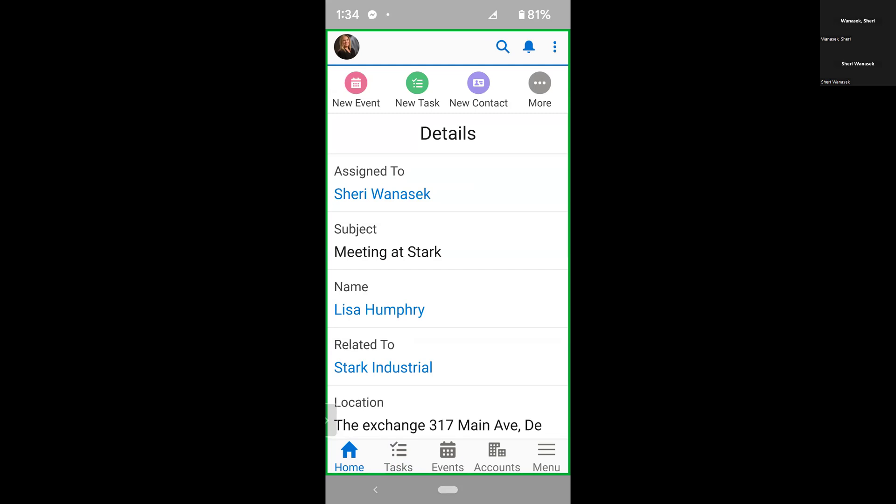
{"action": "scroll", "coordinate": [448, 276], "scroll_direction": "down", "scroll_amount": 3}
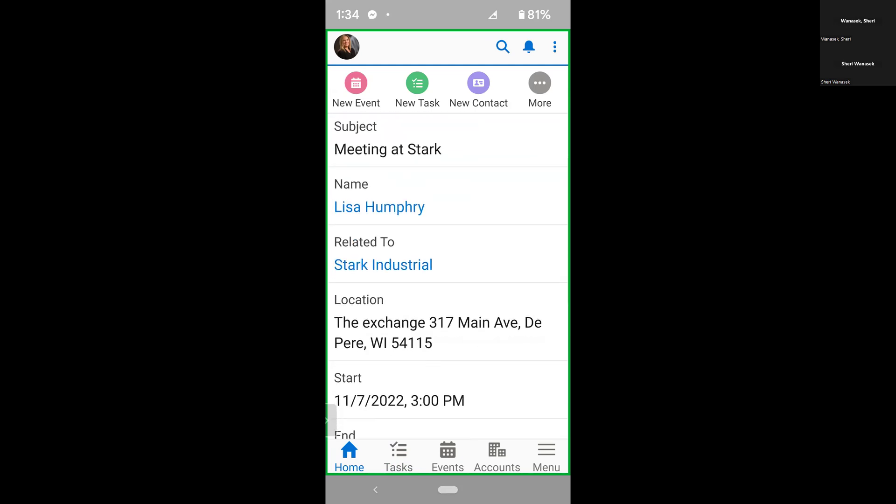
{"action": "scroll", "coordinate": [448, 275], "scroll_direction": "down", "scroll_amount": 2}
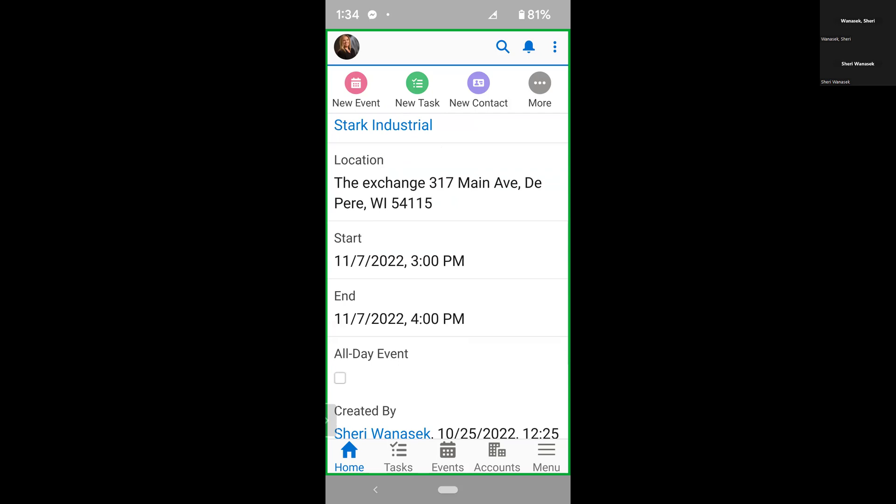
Step: Select the address text in the event's Location field to bring up its map option, and return to the home page
{"action": "double_click", "coordinate": [393, 183]}
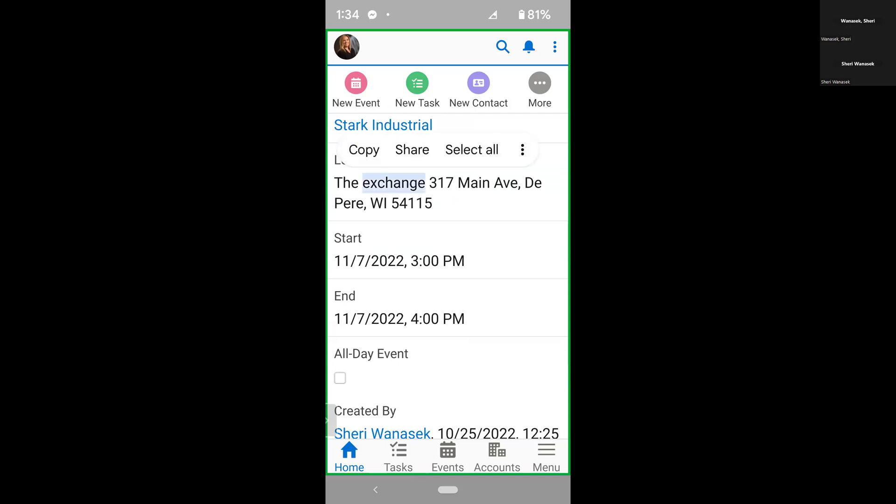
{"action": "left_click_drag", "start_coordinate": [426, 198], "coordinate": [440, 221]}
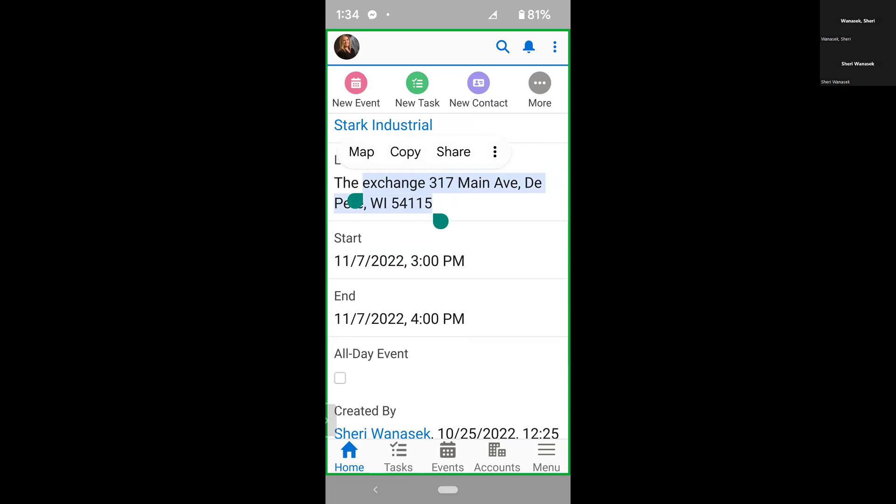
{"action": "left_click", "coordinate": [349, 457]}
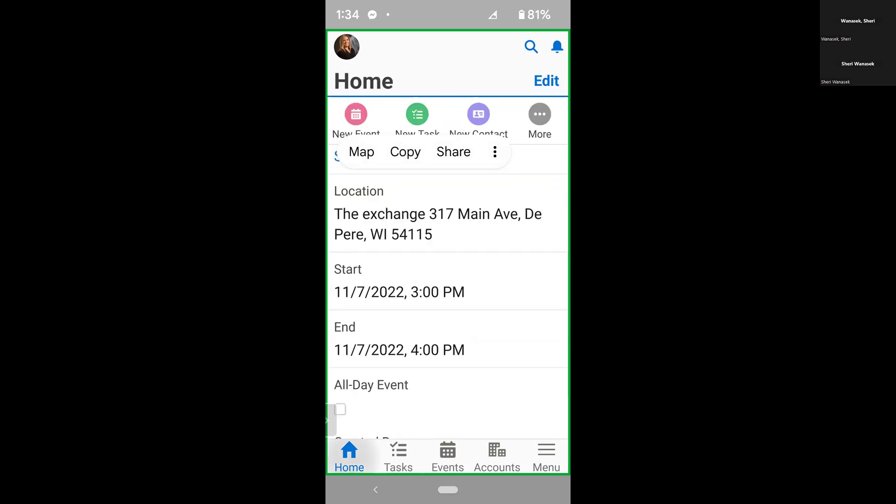
Step: Review the upcoming tasks on the home page, and mark today's Call and Email tasks complete in My Tasks
{"action": "scroll", "coordinate": [448, 271], "scroll_direction": "down", "scroll_amount": 3}
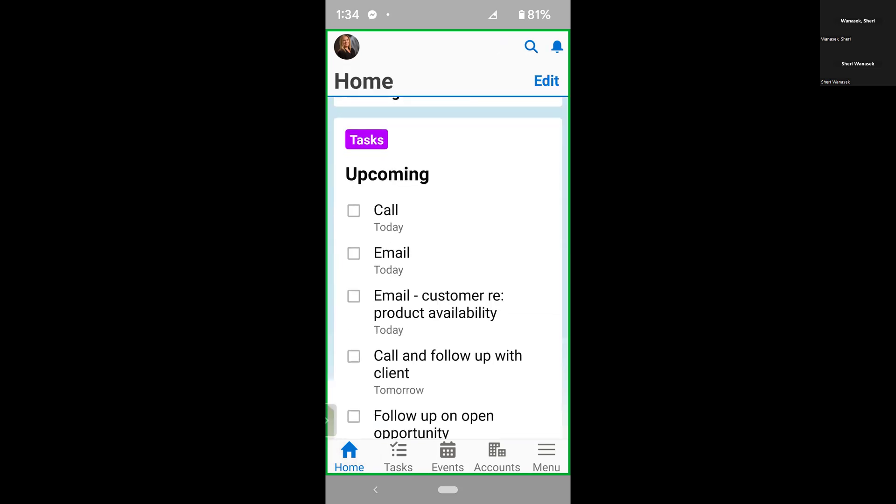
{"action": "scroll", "coordinate": [448, 271], "scroll_direction": "down", "scroll_amount": 3}
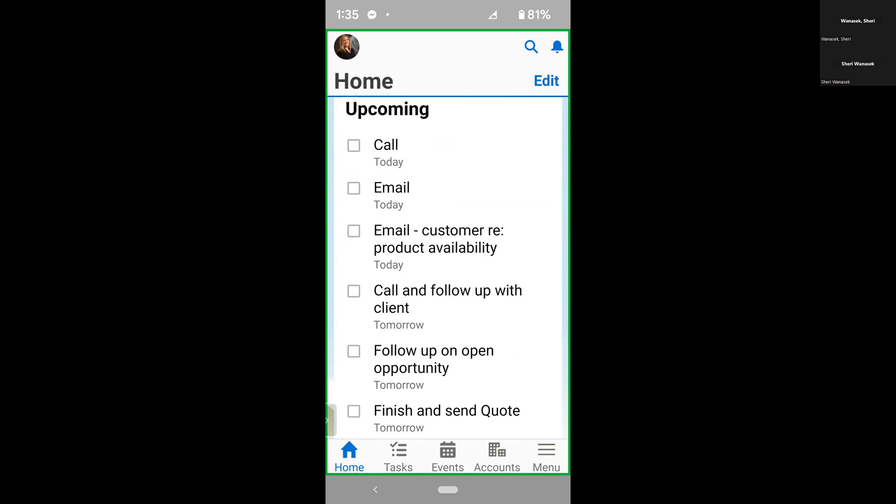
{"action": "scroll", "coordinate": [448, 269], "scroll_direction": "down", "scroll_amount": 1}
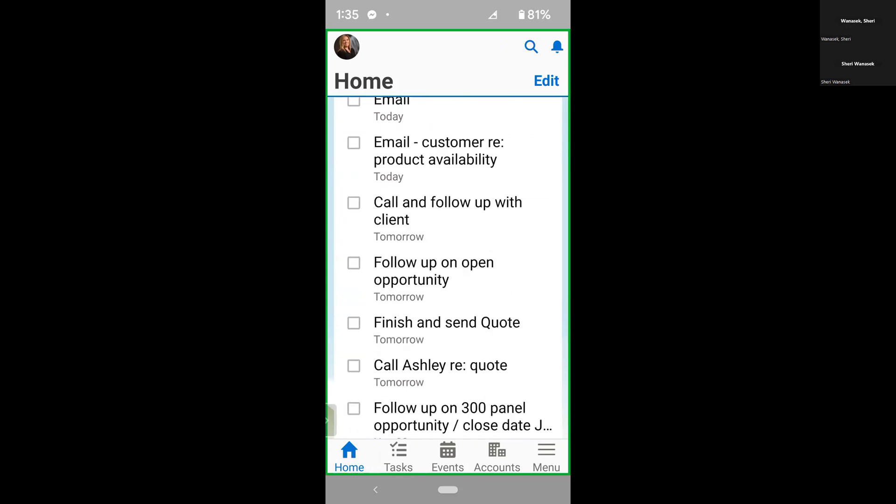
{"action": "scroll", "coordinate": [448, 266], "scroll_direction": "up", "scroll_amount": 2}
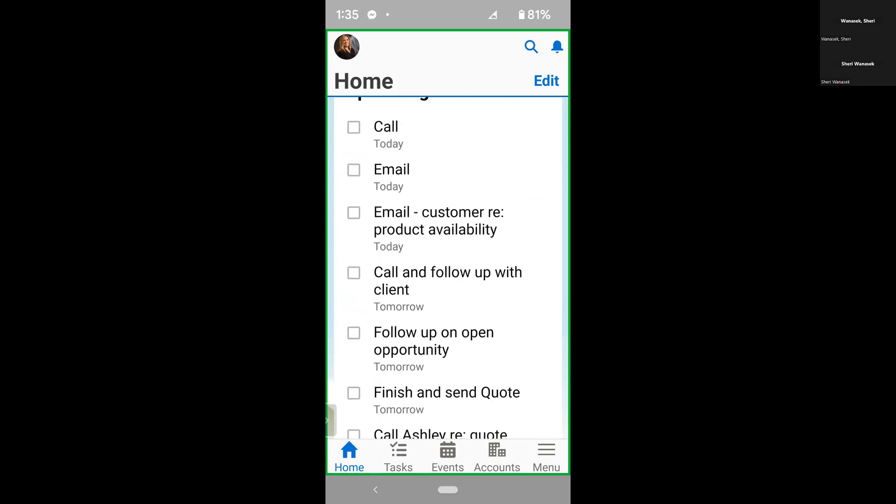
{"action": "left_click", "coordinate": [399, 457]}
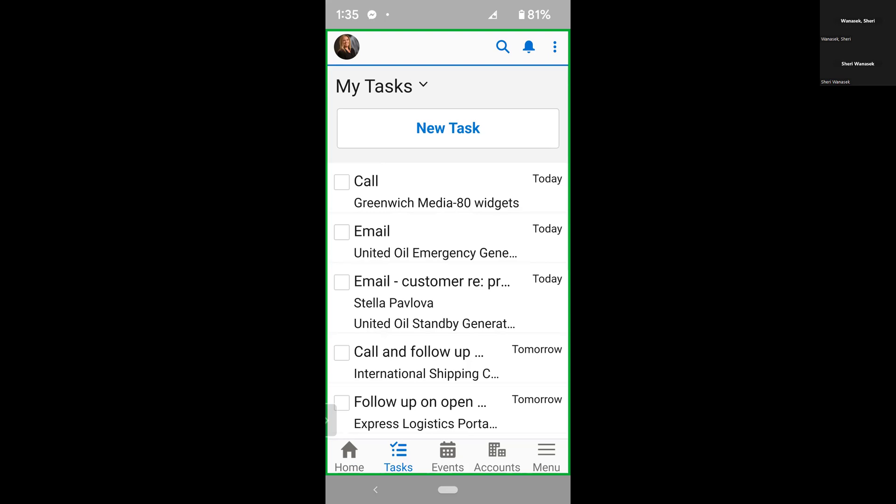
{"action": "left_click", "coordinate": [341, 182]}
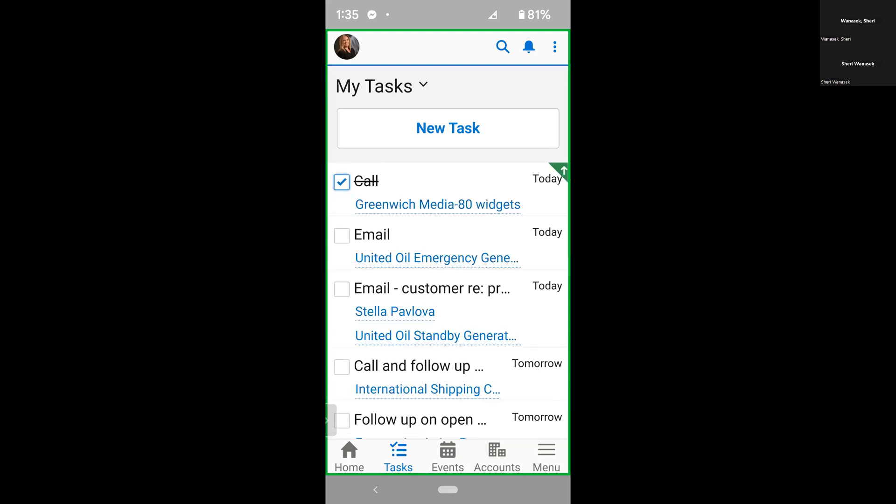
{"action": "left_click", "coordinate": [342, 236]}
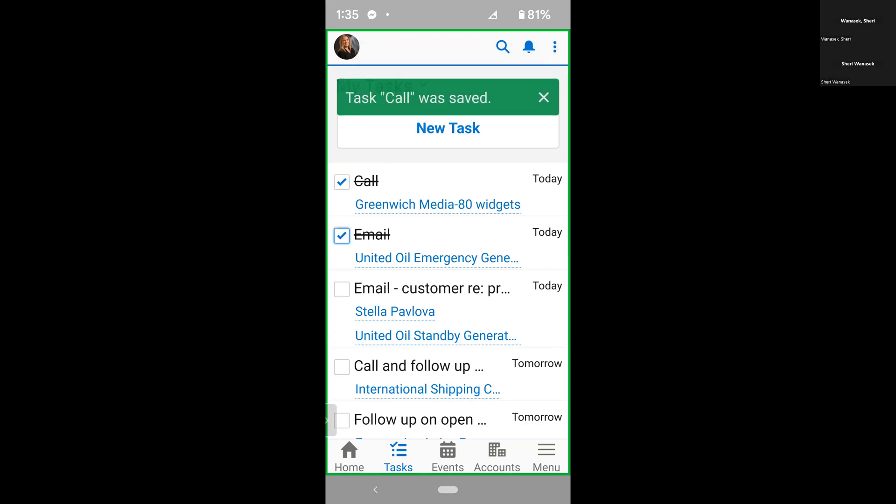
Step: Open the events calendar for November 2022 and look through the events scheduled for 11/7/22
{"action": "left_click", "coordinate": [448, 456]}
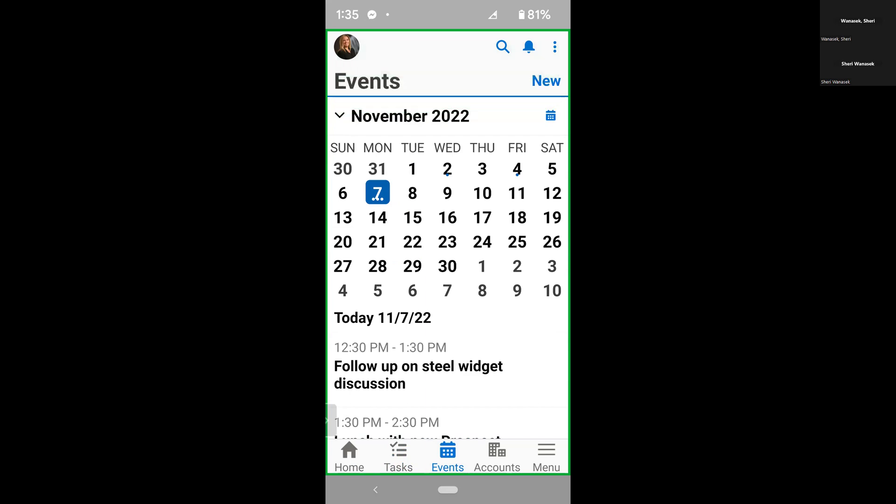
{"action": "scroll", "coordinate": [447, 387], "scroll_direction": "down", "scroll_amount": 5}
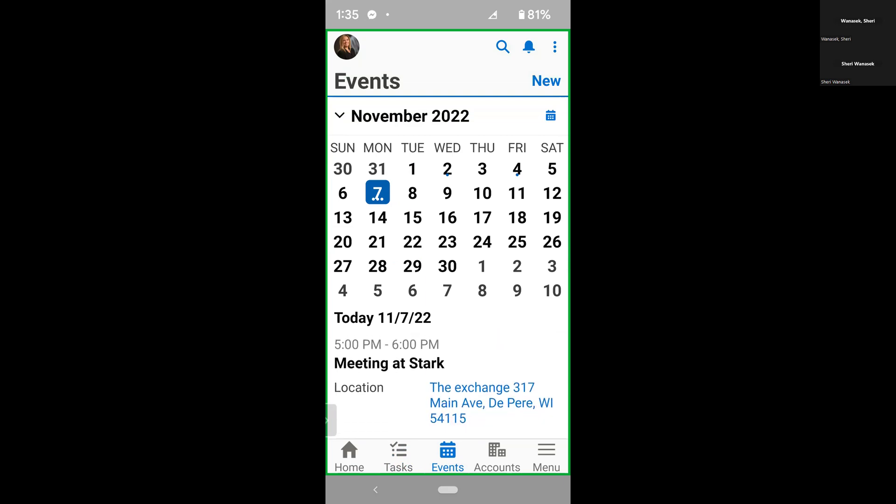
{"action": "scroll", "coordinate": [447, 387], "scroll_direction": "up", "scroll_amount": 5}
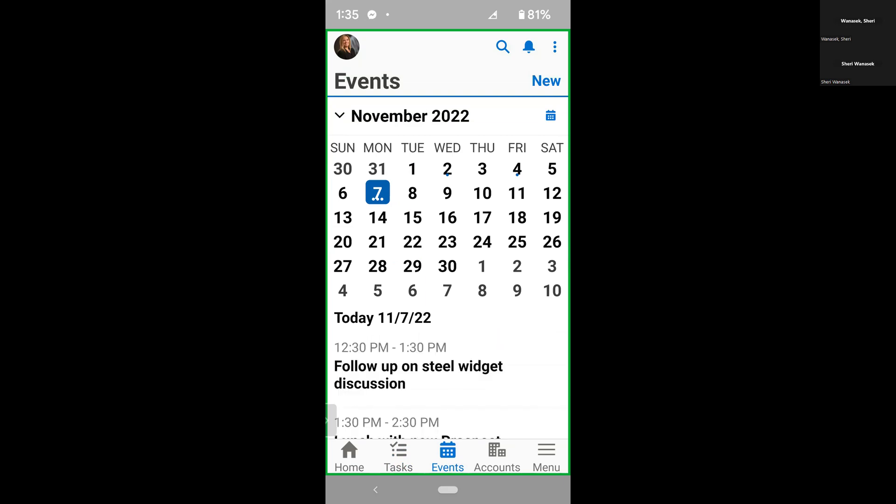
Step: Open the accounts page and look over the account lists and recent accounts
{"action": "left_click", "coordinate": [497, 455]}
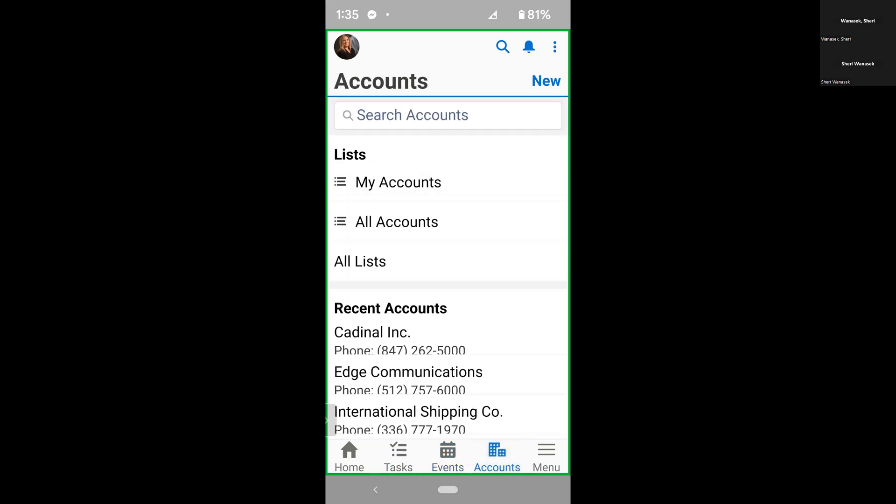
{"action": "scroll", "coordinate": [448, 289], "scroll_direction": "down", "scroll_amount": 1}
{"action": "scroll", "coordinate": [449, 290], "scroll_direction": "up", "scroll_amount": 1}
{"action": "scroll", "coordinate": [449, 290], "scroll_direction": "down", "scroll_amount": 3}
{"action": "scroll", "coordinate": [448, 290], "scroll_direction": "down", "scroll_amount": 2}
{"action": "scroll", "coordinate": [449, 289], "scroll_direction": "down", "scroll_amount": 4}
{"action": "scroll", "coordinate": [448, 289], "scroll_direction": "up", "scroll_amount": 5}
{"action": "scroll", "coordinate": [448, 289], "scroll_direction": "down", "scroll_amount": 2}
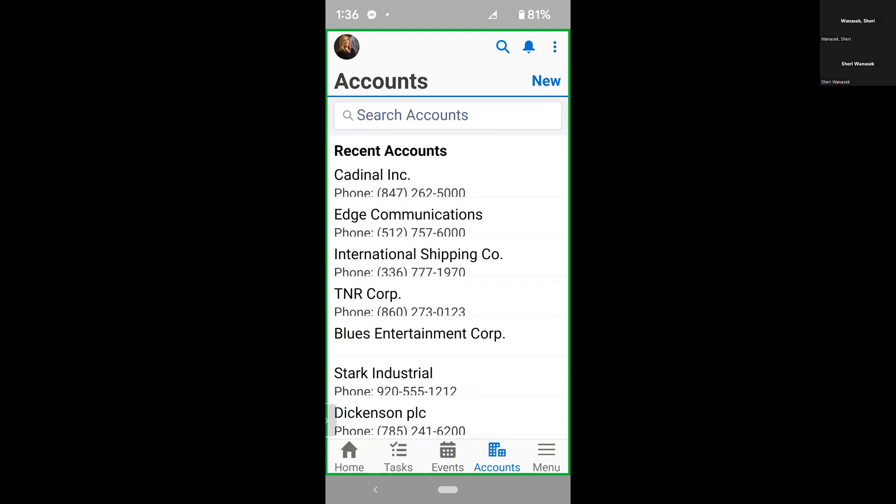
Step: Open the Cadinal Inc. account and review its detail fields, Open Opportunity Pipeline chart and address sections
{"action": "left_click", "coordinate": [372, 179]}
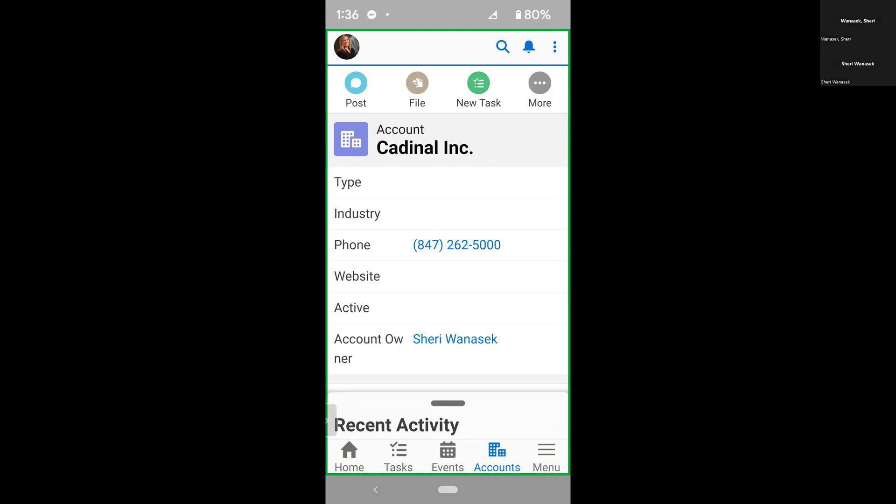
{"action": "scroll", "coordinate": [448, 247], "scroll_direction": "down", "scroll_amount": 3}
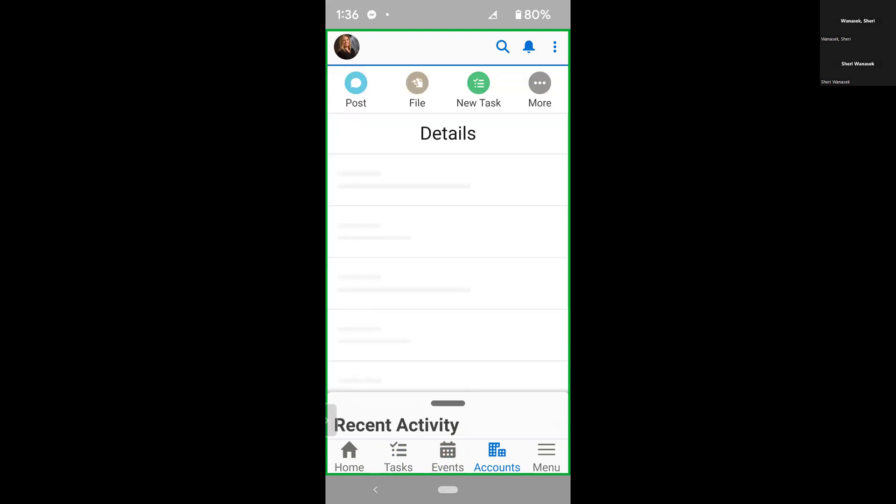
{"action": "scroll", "coordinate": [448, 252], "scroll_direction": "down", "scroll_amount": 5}
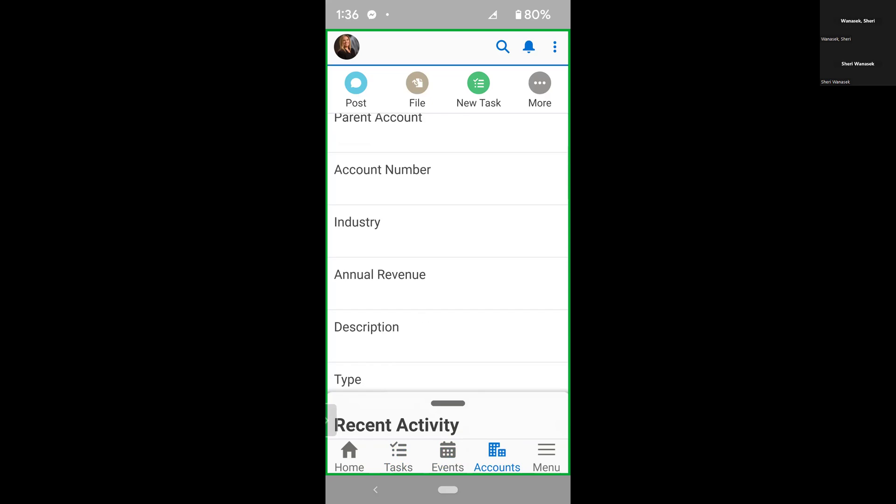
{"action": "scroll", "coordinate": [448, 252], "scroll_direction": "down", "scroll_amount": 5}
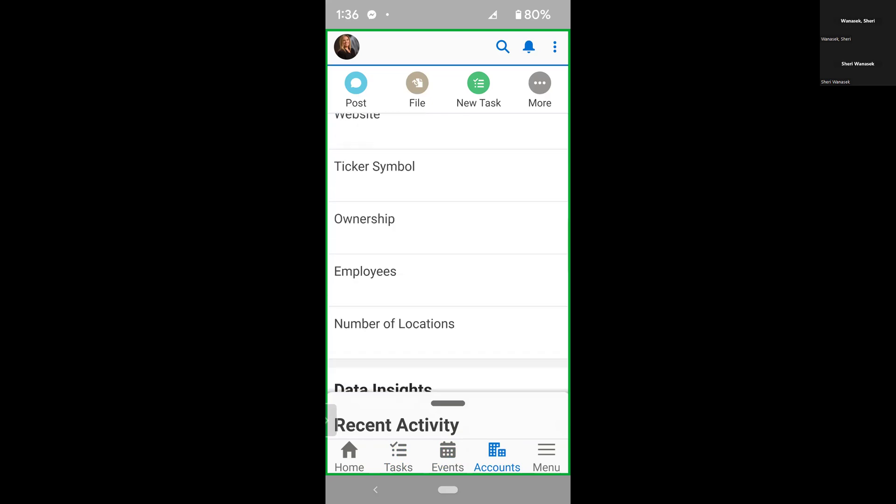
{"action": "scroll", "coordinate": [448, 252], "scroll_direction": "down", "scroll_amount": 5}
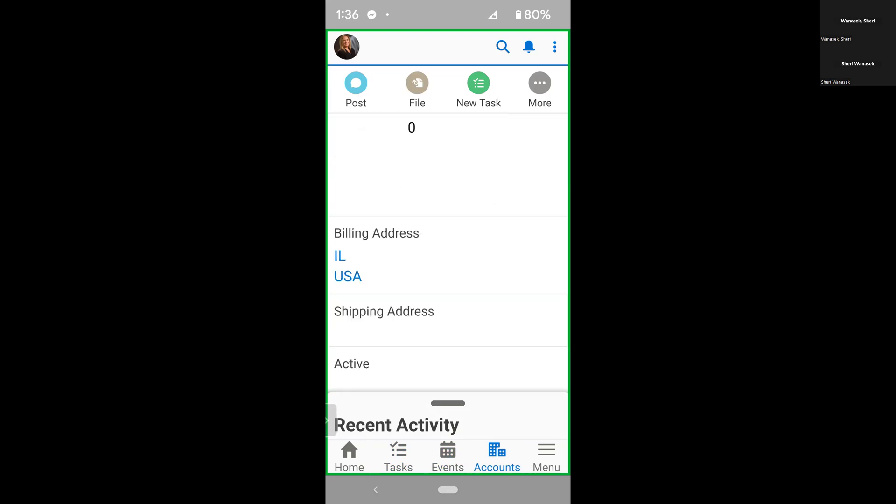
{"action": "scroll", "coordinate": [448, 252], "scroll_direction": "up", "scroll_amount": 10}
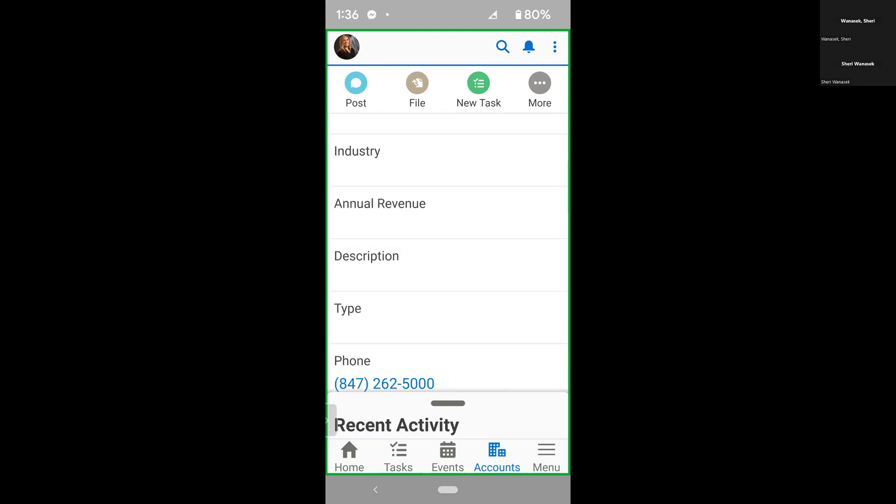
{"action": "scroll", "coordinate": [448, 252], "scroll_direction": "down", "scroll_amount": 8}
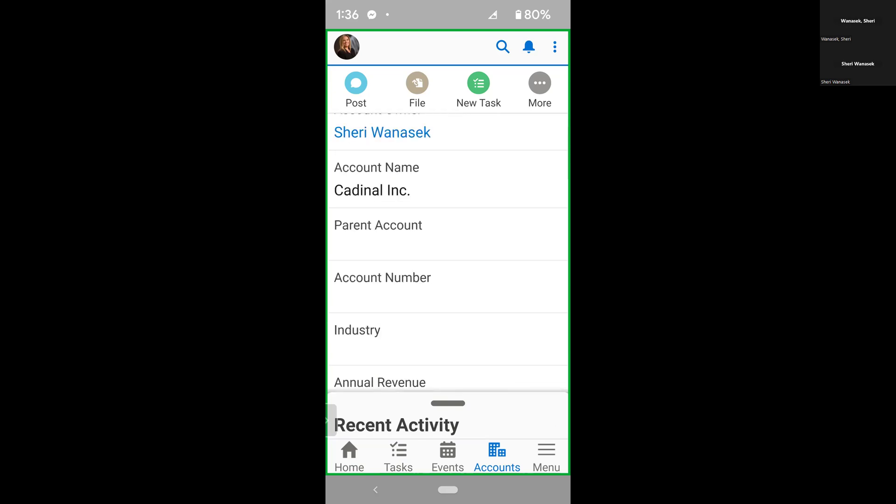
{"action": "scroll", "coordinate": [448, 252], "scroll_direction": "down", "scroll_amount": 3}
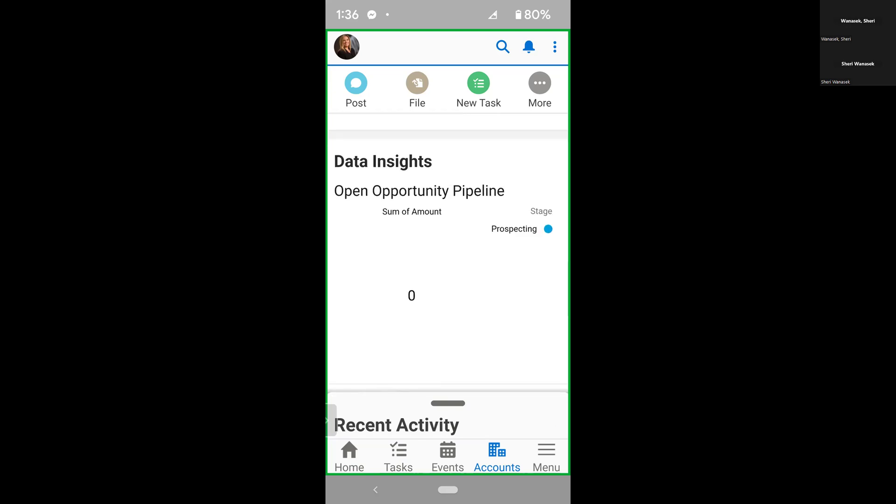
{"action": "scroll", "coordinate": [449, 252], "scroll_direction": "up", "scroll_amount": 7}
{"action": "scroll", "coordinate": [448, 252], "scroll_direction": "down", "scroll_amount": 4}
{"action": "scroll", "coordinate": [448, 252], "scroll_direction": "down", "scroll_amount": 10}
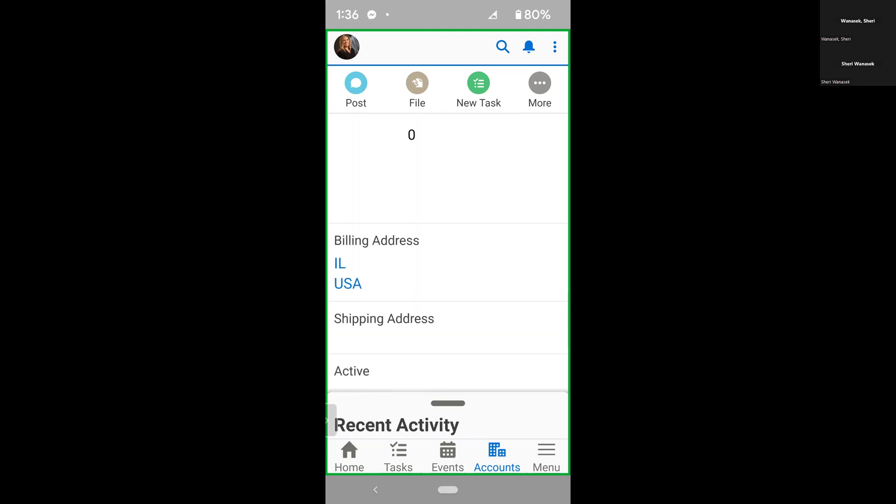
Step: Open the opportunities page and look over the opportunity lists and recent opportunities
{"action": "left_click", "coordinate": [546, 457]}
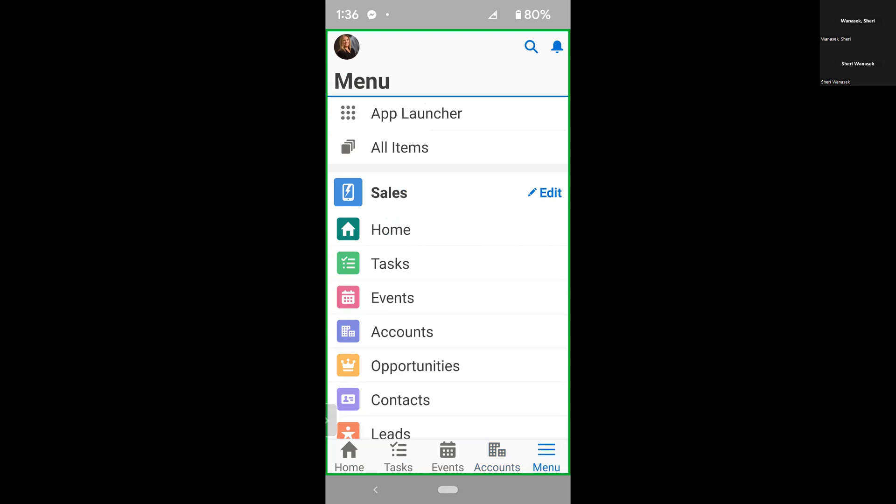
{"action": "scroll", "coordinate": [448, 270], "scroll_direction": "down", "scroll_amount": 3}
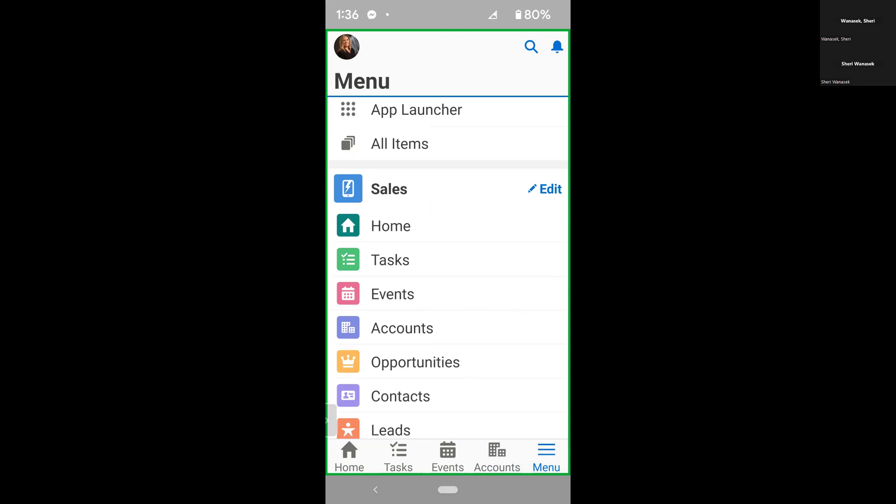
{"action": "left_click", "coordinate": [416, 273]}
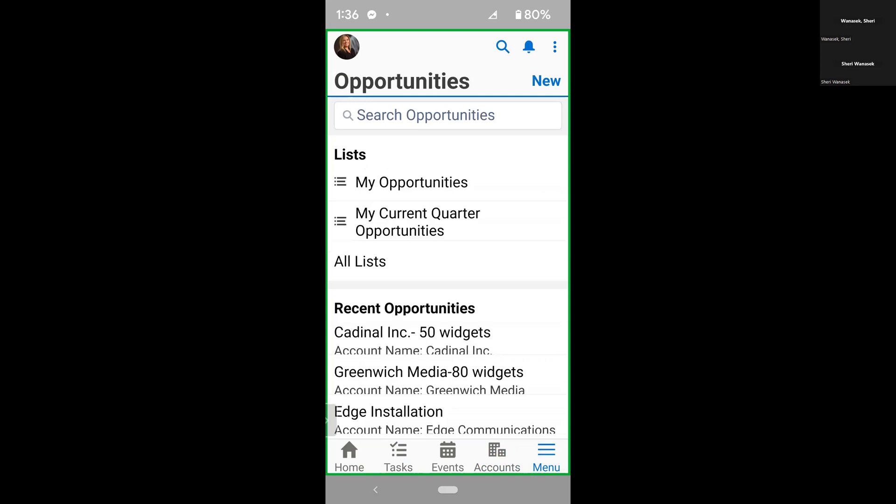
{"action": "scroll", "coordinate": [448, 288], "scroll_direction": "down", "scroll_amount": 3}
{"action": "scroll", "coordinate": [448, 289], "scroll_direction": "down", "scroll_amount": 5}
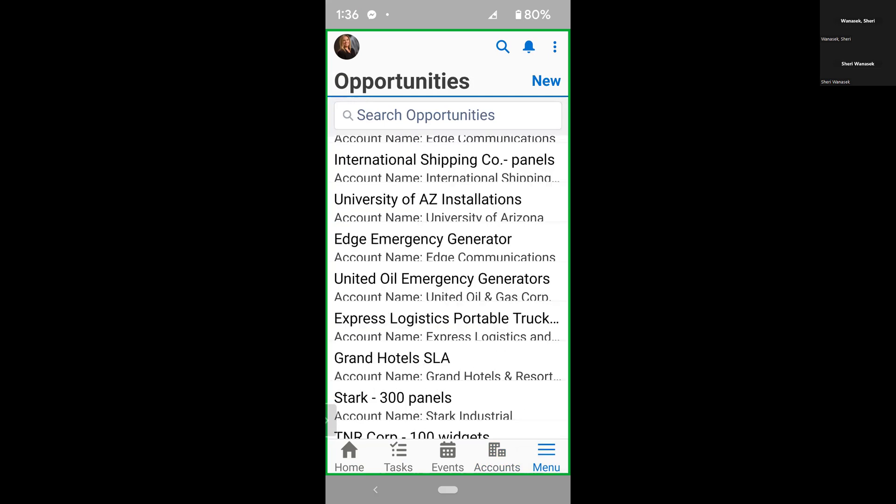
{"action": "scroll", "coordinate": [447, 288], "scroll_direction": "down", "scroll_amount": 2}
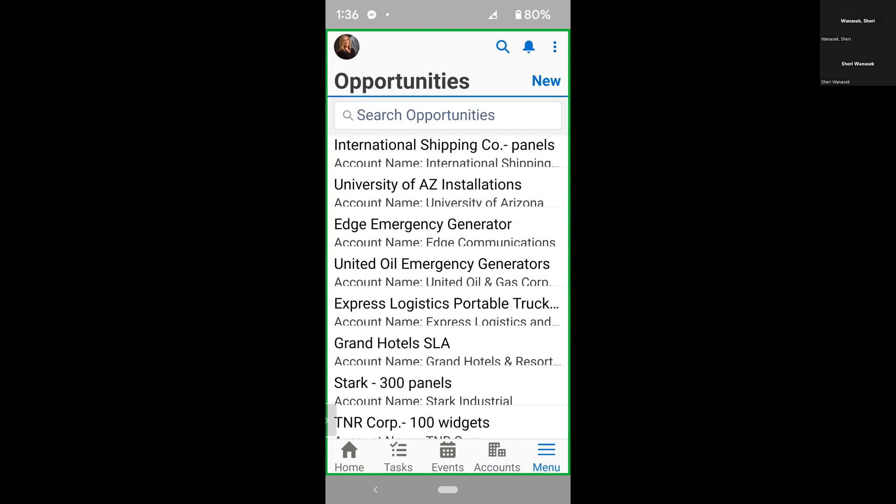
Step: Open the Edge Emergency Generator opportunity and review its key fields and the stages of its sales path
{"action": "left_click", "coordinate": [423, 189]}
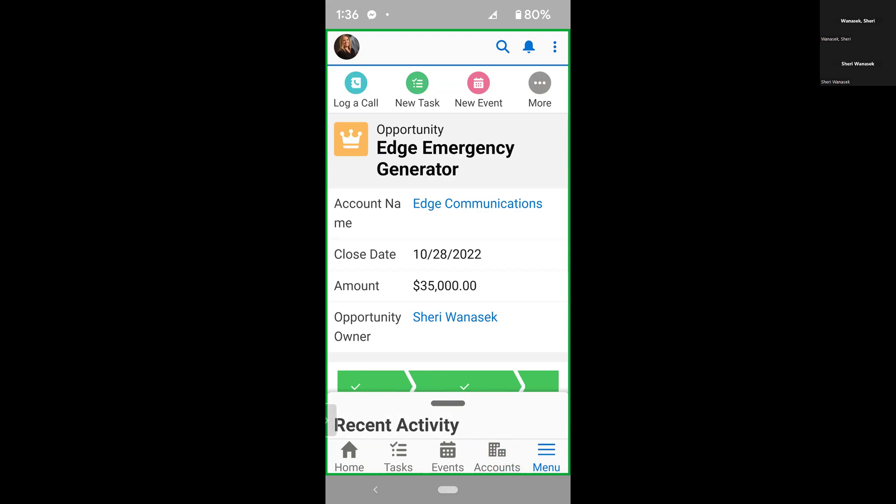
{"action": "scroll", "coordinate": [448, 255], "scroll_direction": "down", "scroll_amount": 3}
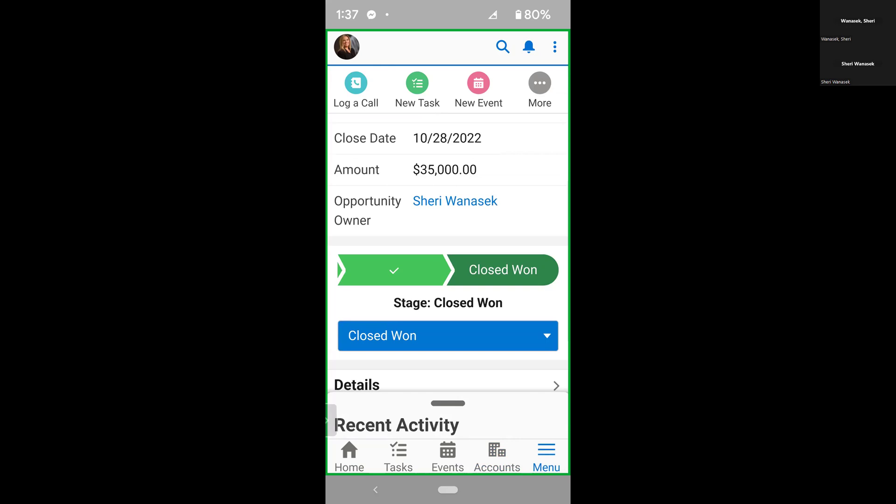
{"action": "scroll", "coordinate": [448, 269], "scroll_direction": "left", "scroll_amount": 3}
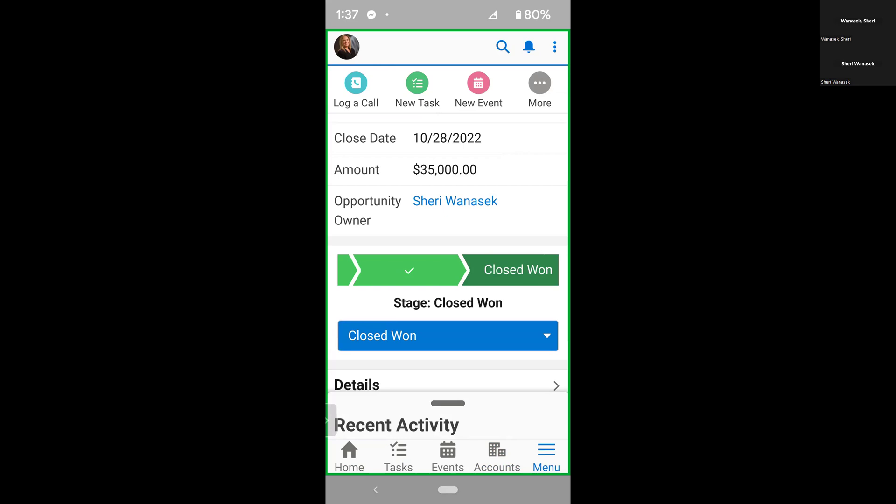
{"action": "scroll", "coordinate": [448, 270], "scroll_direction": "left", "scroll_amount": 3}
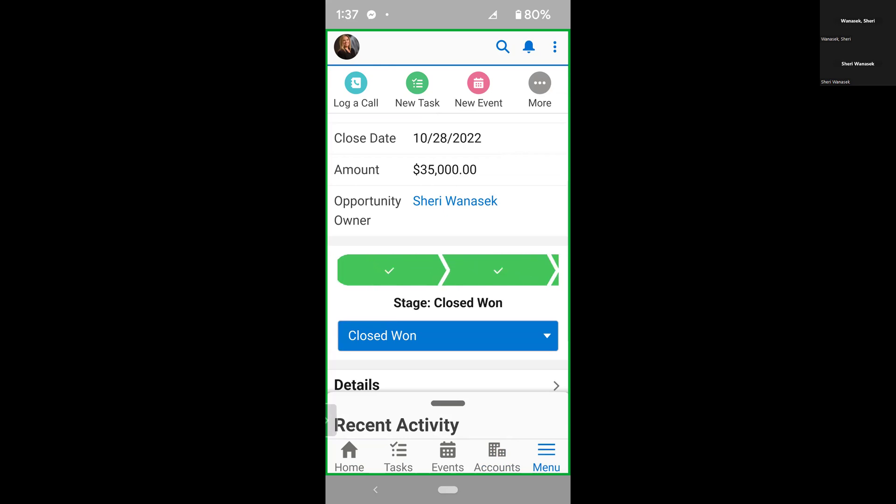
{"action": "scroll", "coordinate": [448, 270], "scroll_direction": "right", "scroll_amount": 3}
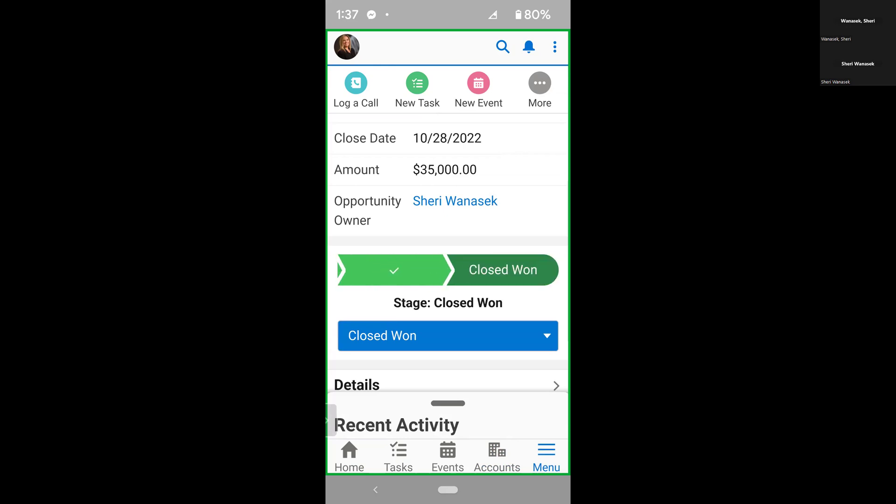
{"action": "scroll", "coordinate": [448, 252], "scroll_direction": "down", "scroll_amount": 2}
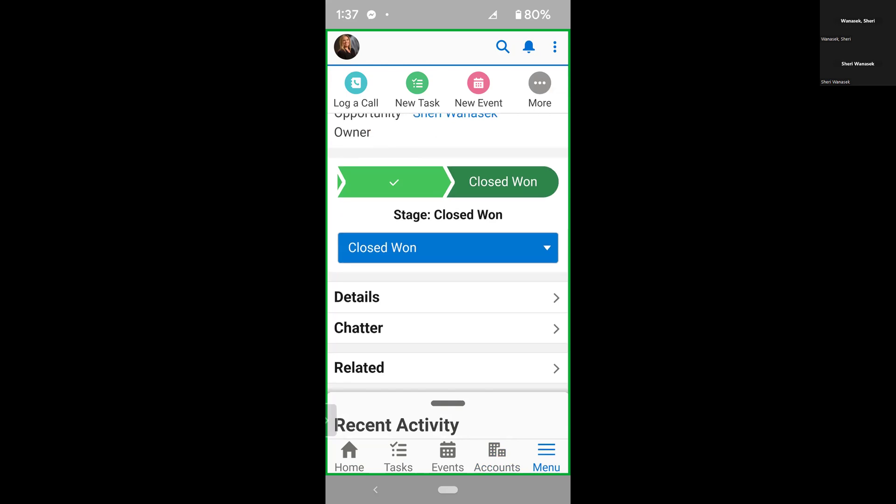
Step: Open the full details of the Edge Emergency Generator opportunity and read through its fields
{"action": "left_click", "coordinate": [357, 298]}
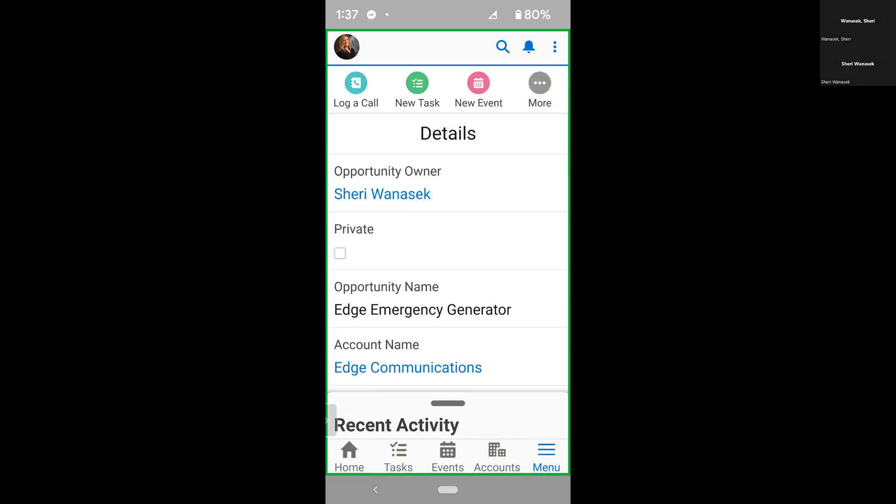
{"action": "scroll", "coordinate": [448, 252], "scroll_direction": "down", "scroll_amount": 1}
{"action": "scroll", "coordinate": [448, 252], "scroll_direction": "down", "scroll_amount": 8}
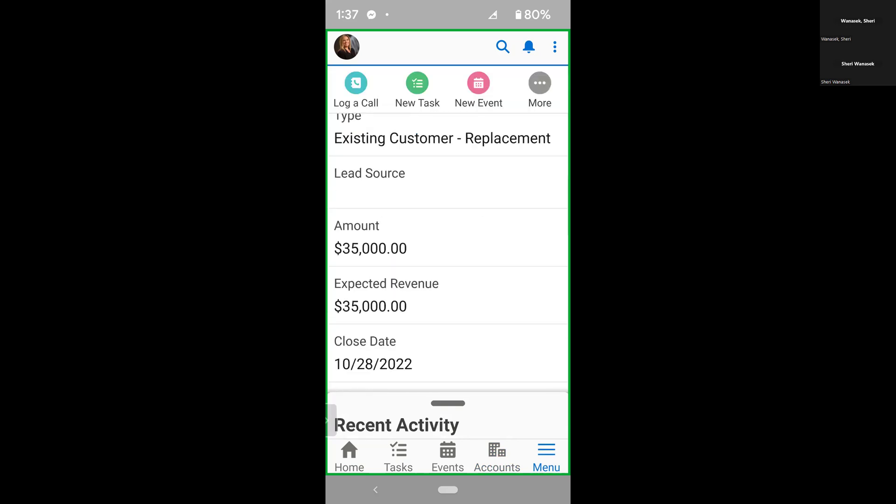
{"action": "scroll", "coordinate": [449, 252], "scroll_direction": "down", "scroll_amount": 5}
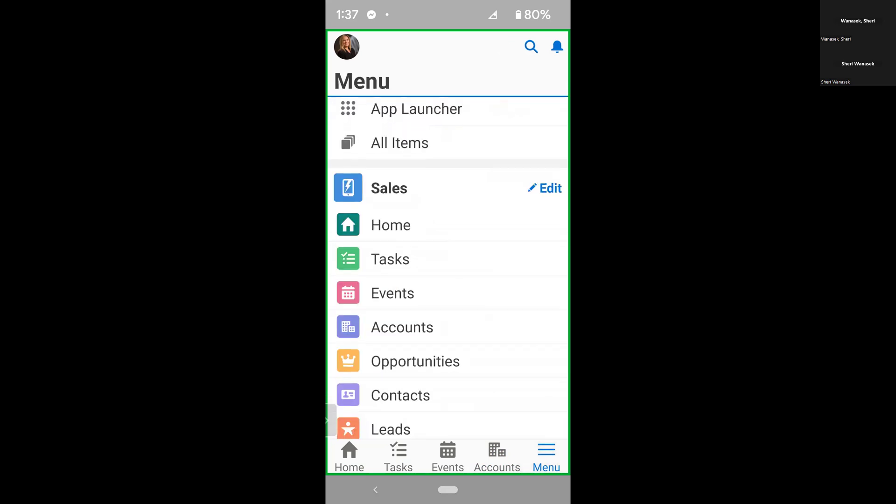
Step: Open the Salesperson Dashboard from the recent dashboards and refresh its data
{"action": "scroll", "coordinate": [448, 270], "scroll_direction": "down", "scroll_amount": 5}
{"action": "left_click", "coordinate": [397, 296]}
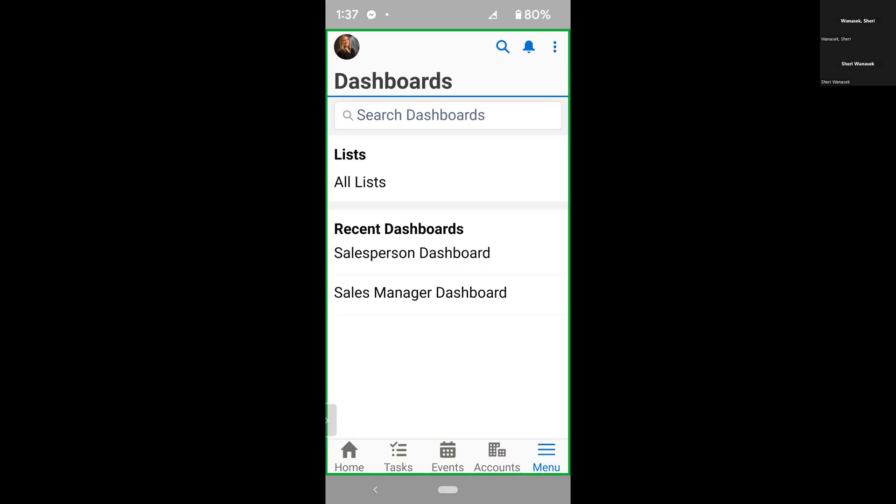
{"action": "left_click", "coordinate": [412, 252]}
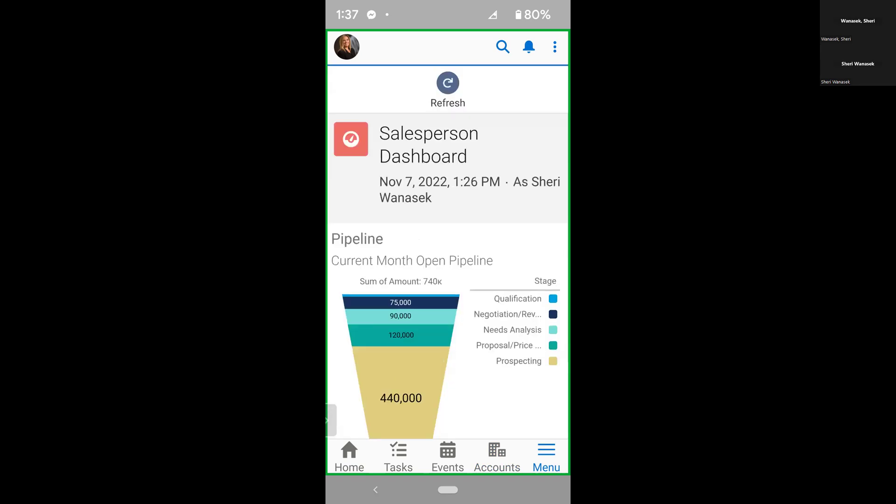
{"action": "left_click", "coordinate": [448, 83]}
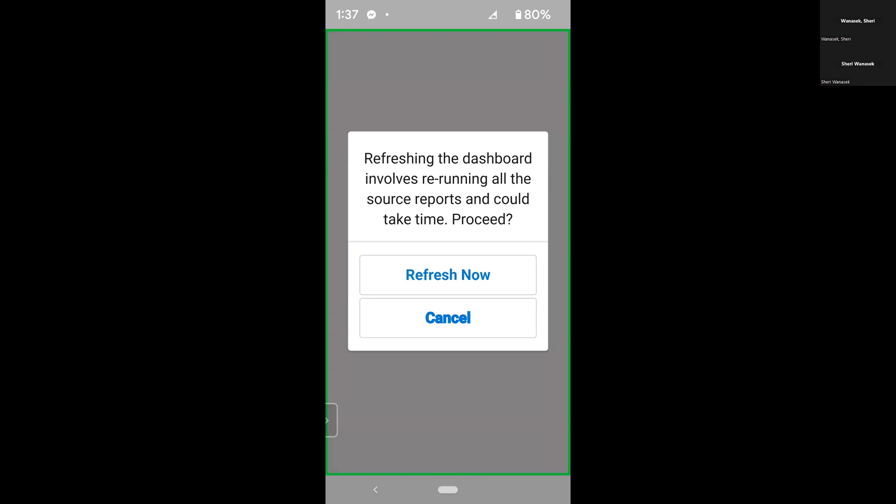
{"action": "left_click", "coordinate": [448, 274]}
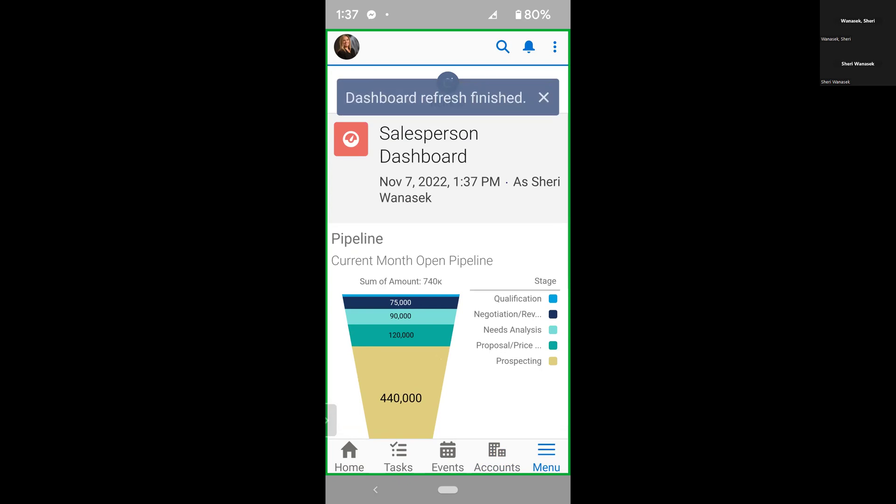
Step: Review the Salesperson Dashboard's components, from the Pipeline funnel and Open Opportunities through the closed deals charts, Closed Sales gauge and Closed Opportunities table
{"action": "scroll", "coordinate": [447, 277], "scroll_direction": "down", "scroll_amount": 2}
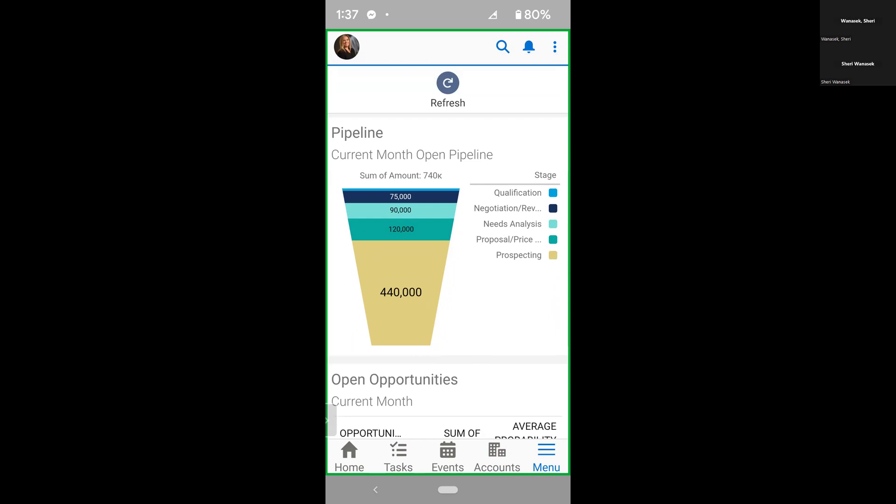
{"action": "scroll", "coordinate": [448, 277], "scroll_direction": "down", "scroll_amount": 3}
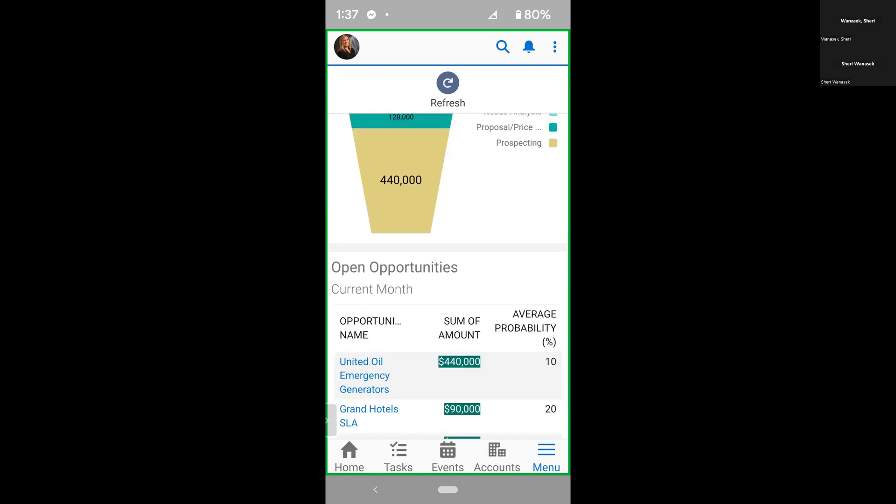
{"action": "scroll", "coordinate": [448, 276], "scroll_direction": "up", "scroll_amount": 3}
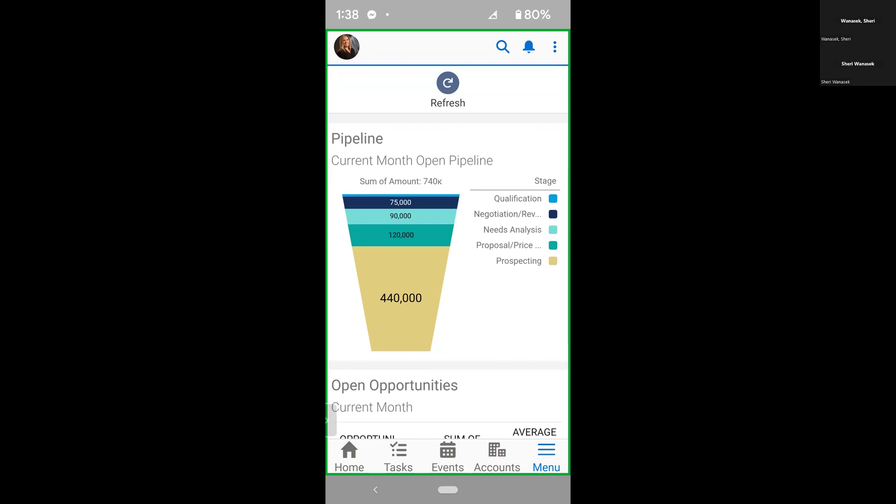
{"action": "scroll", "coordinate": [448, 276], "scroll_direction": "down", "scroll_amount": 3}
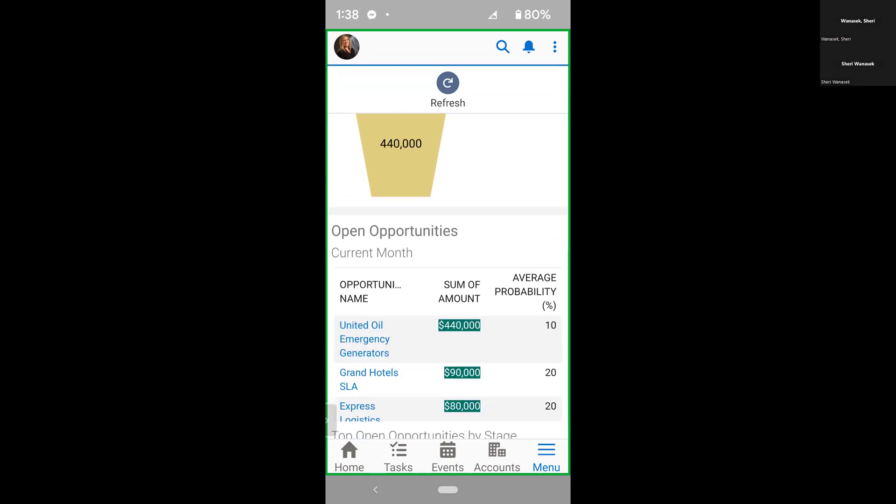
{"action": "scroll", "coordinate": [448, 277], "scroll_direction": "down", "scroll_amount": 1}
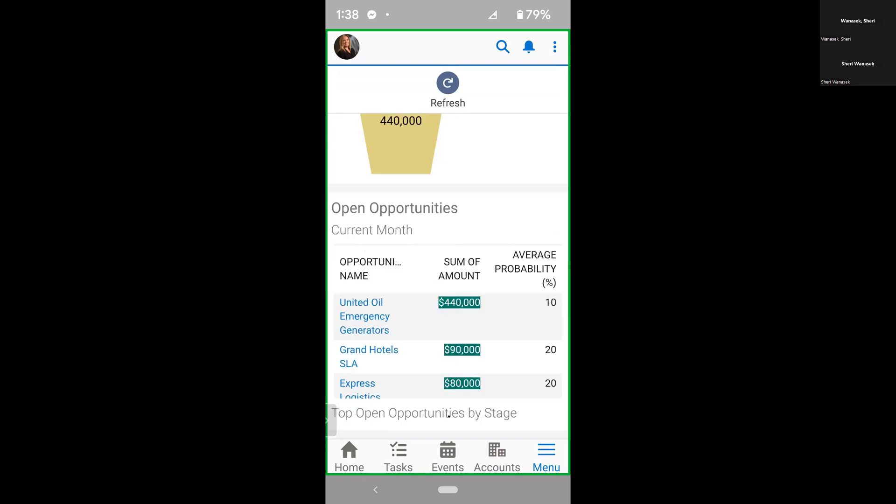
{"action": "scroll", "coordinate": [449, 280], "scroll_direction": "down", "scroll_amount": 6}
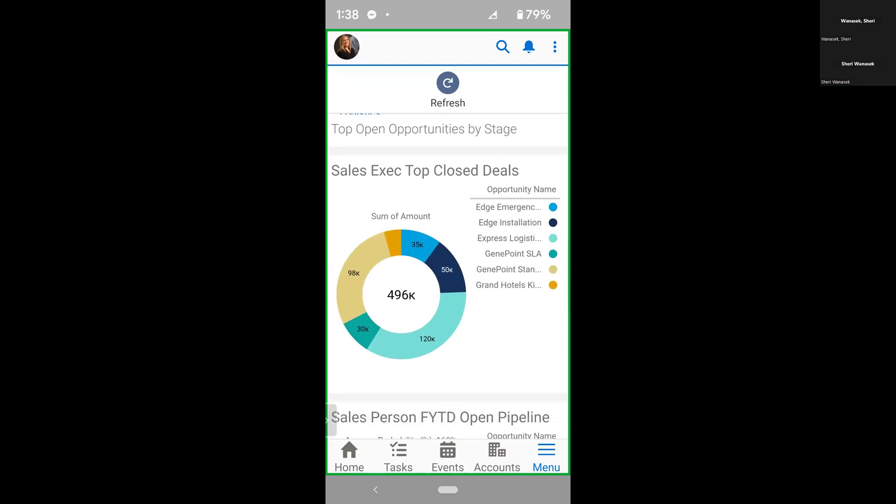
{"action": "scroll", "coordinate": [449, 273], "scroll_direction": "down", "scroll_amount": 10}
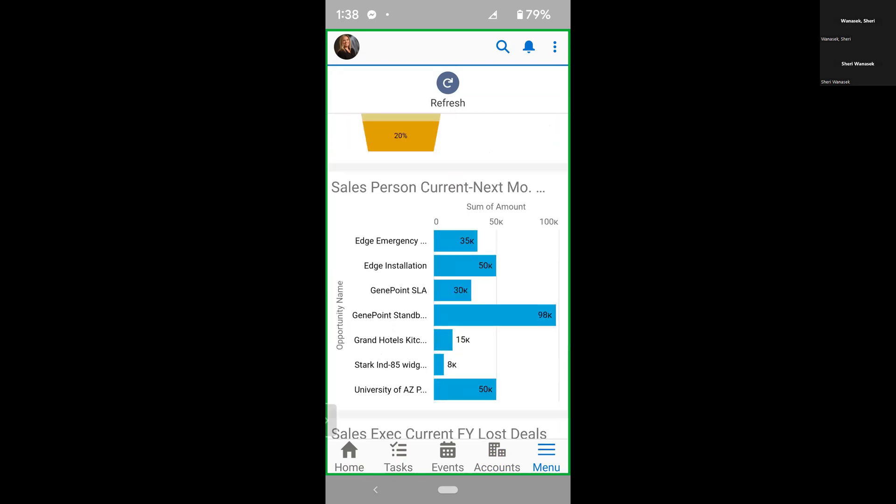
{"action": "scroll", "coordinate": [448, 274], "scroll_direction": "down", "scroll_amount": 5}
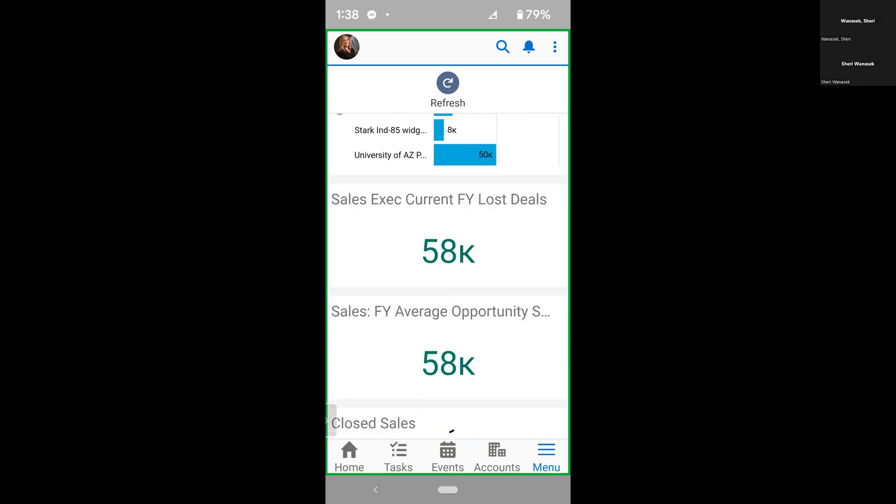
{"action": "scroll", "coordinate": [448, 275], "scroll_direction": "down", "scroll_amount": 4}
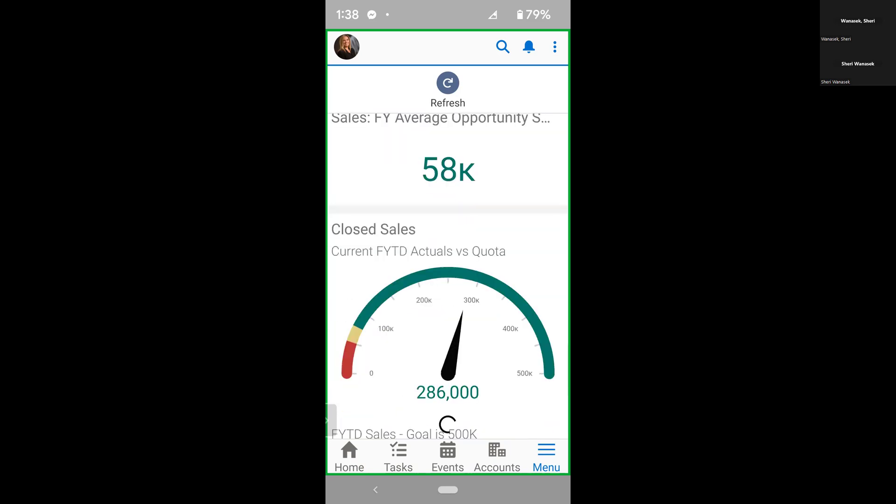
{"action": "scroll", "coordinate": [448, 275], "scroll_direction": "down", "scroll_amount": 3}
{"action": "scroll", "coordinate": [448, 276], "scroll_direction": "down", "scroll_amount": 3}
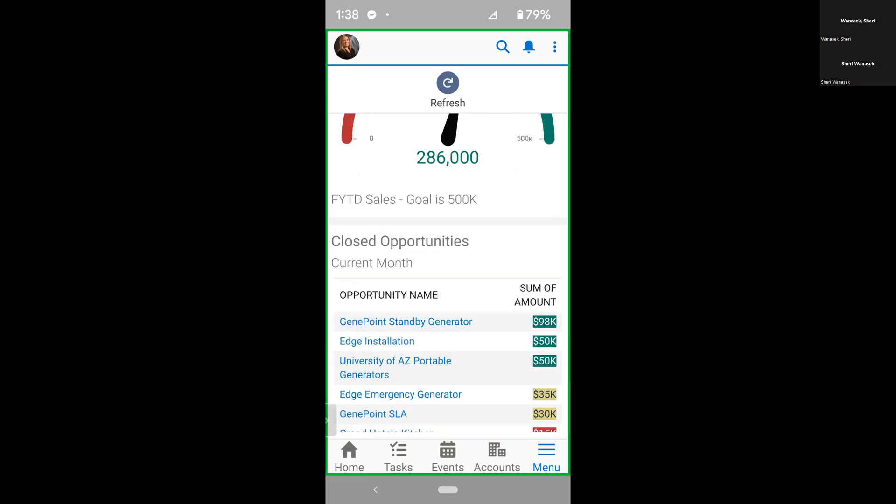
{"action": "scroll", "coordinate": [448, 275], "scroll_direction": "up", "scroll_amount": 8}
{"action": "scroll", "coordinate": [448, 275], "scroll_direction": "up", "scroll_amount": 15}
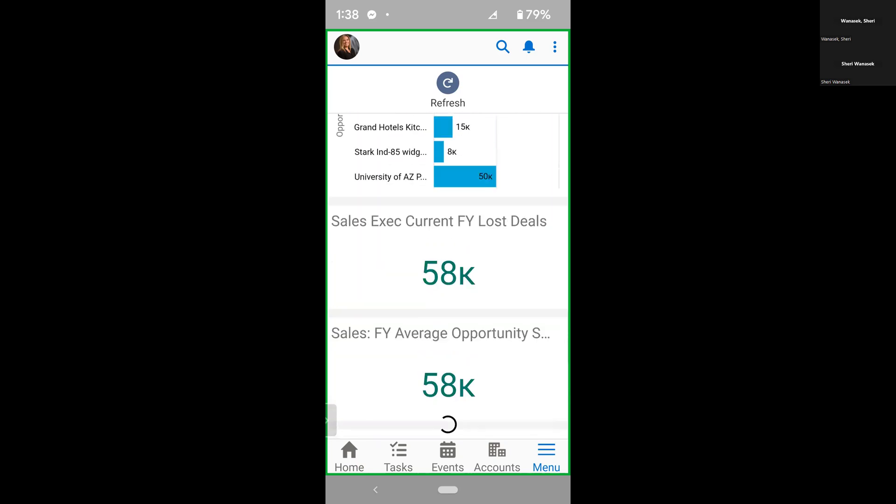